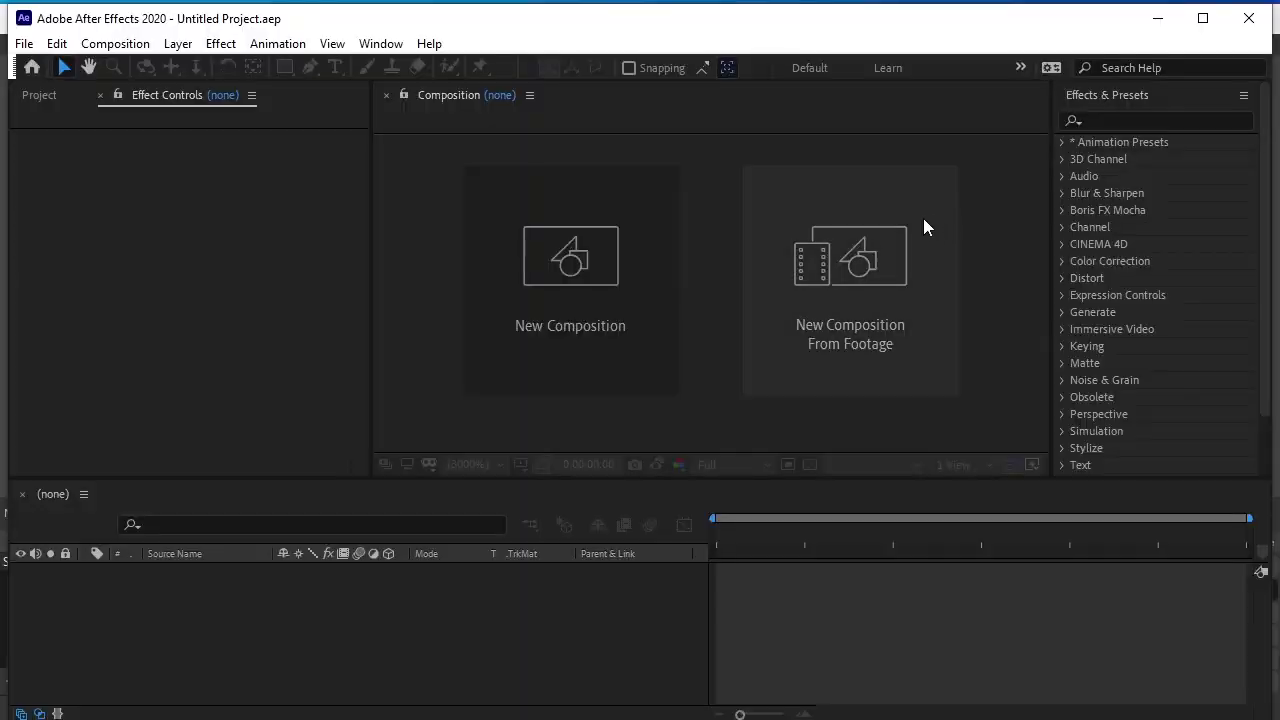
- Start a new 1000×1000, 29.97 fps, 30-second composition named Comp 1
click(617, 255)
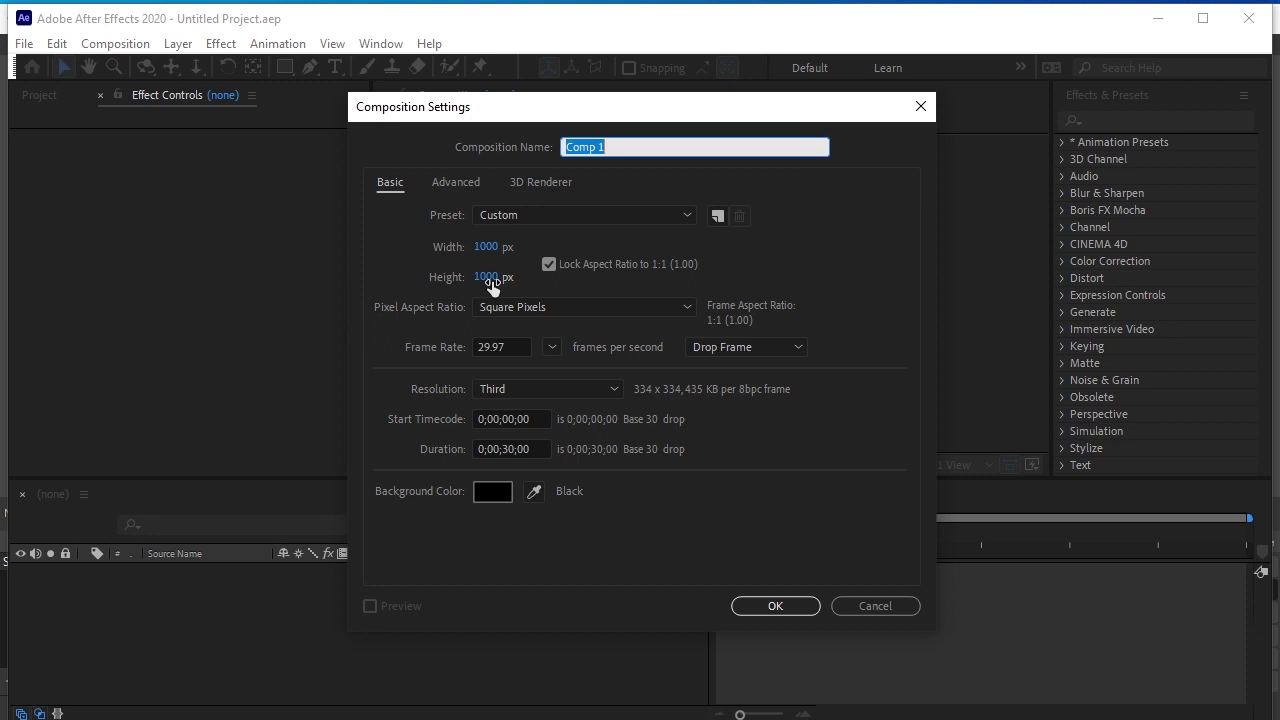
- Confirm Comp 1 and import the watch image 71zsW6q23kL.png from Downloads
click(789, 612)
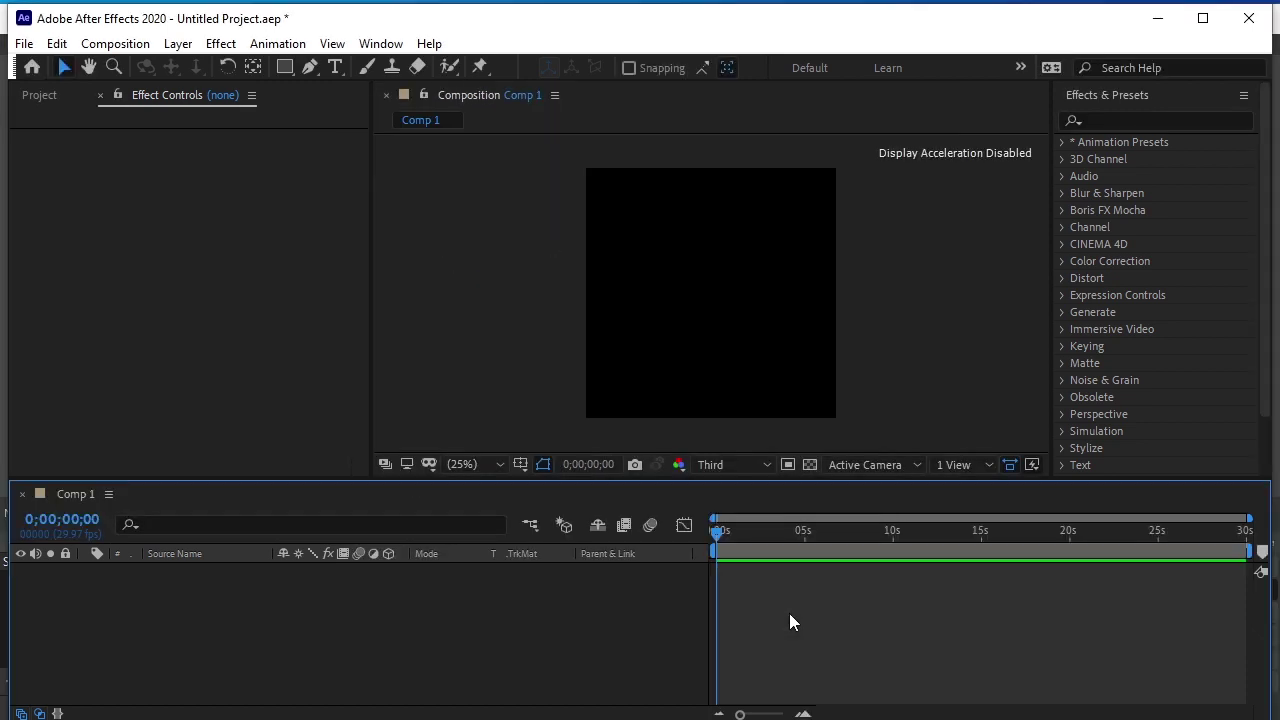
click(50, 98)
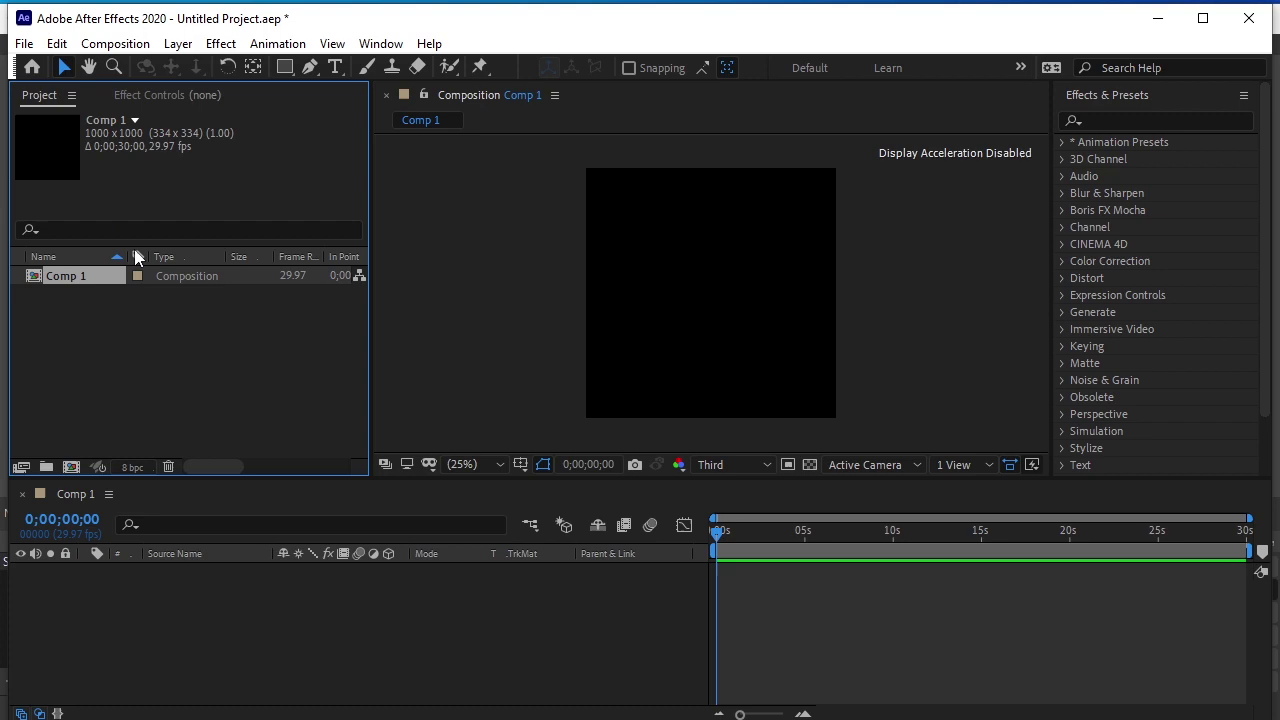
right_click(169, 306)
mouse_move(252, 413)
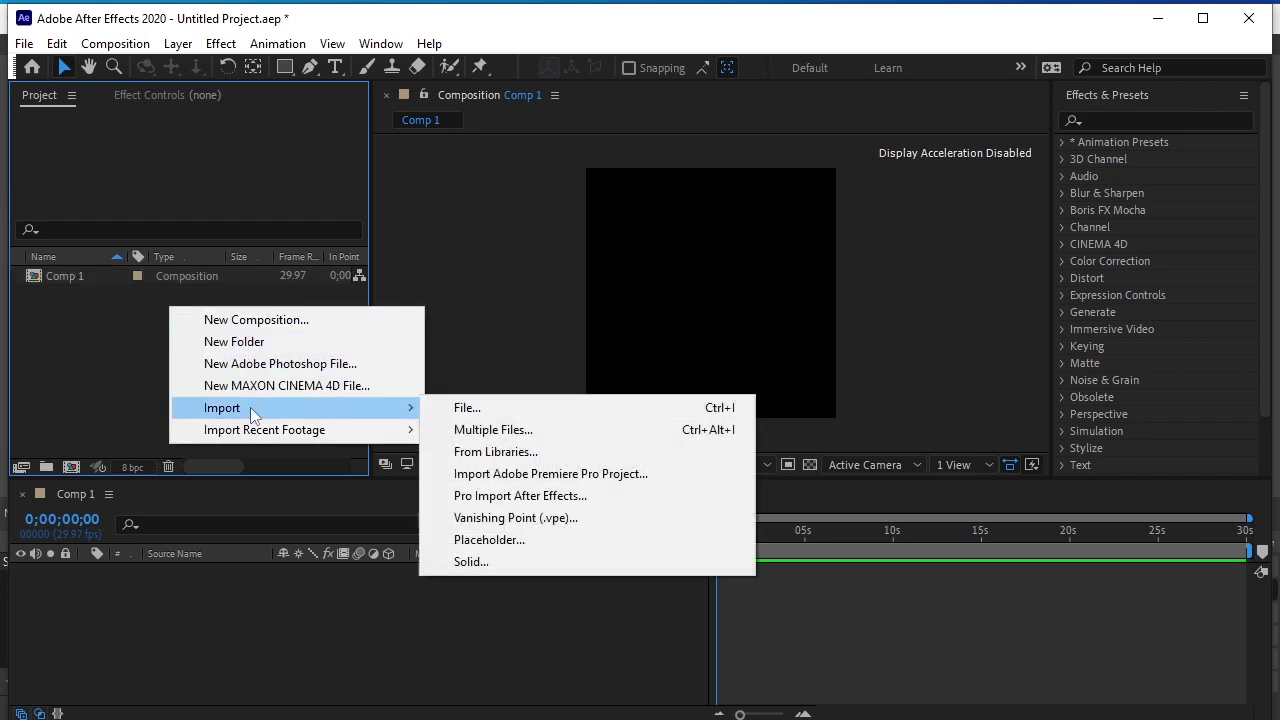
click(448, 414)
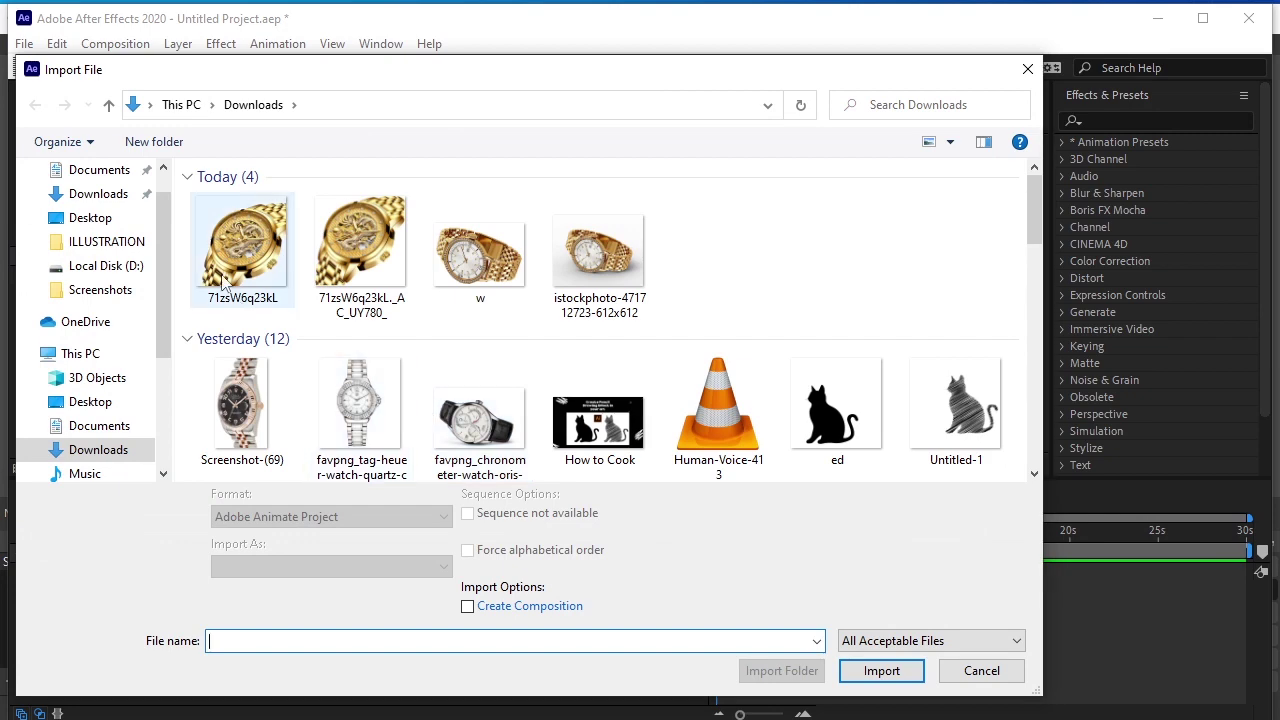
click(222, 282)
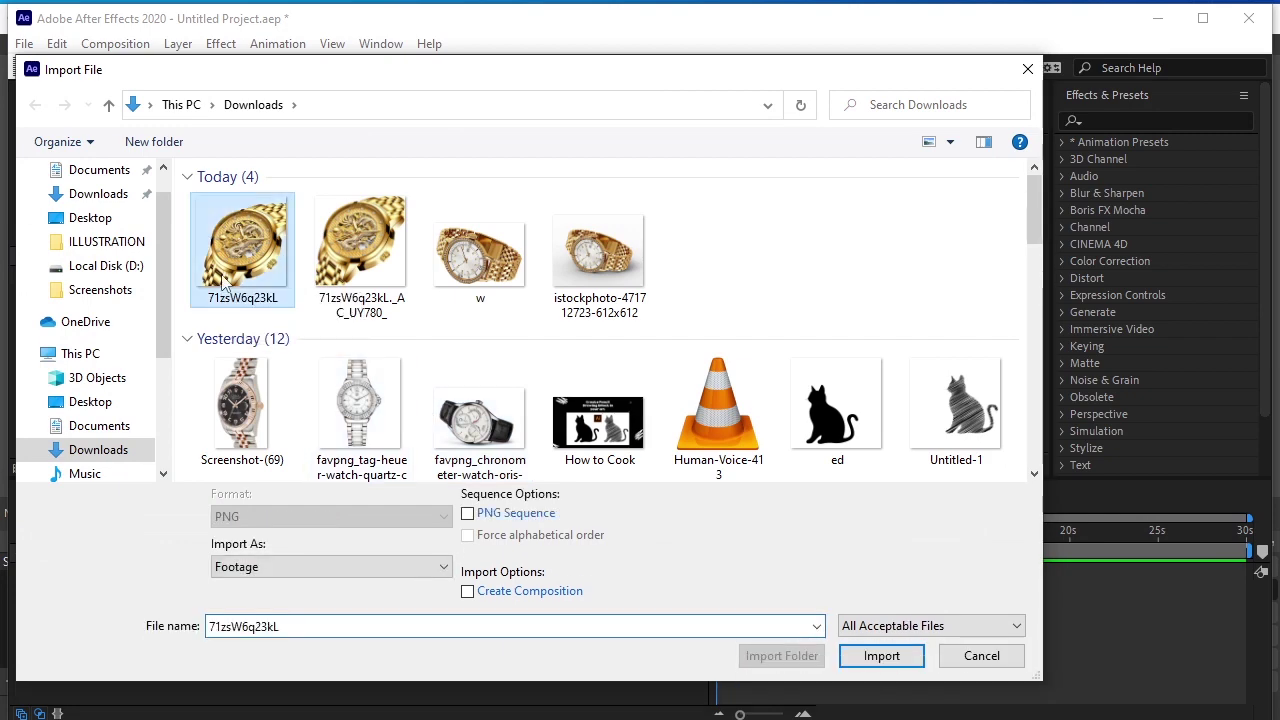
click(862, 656)
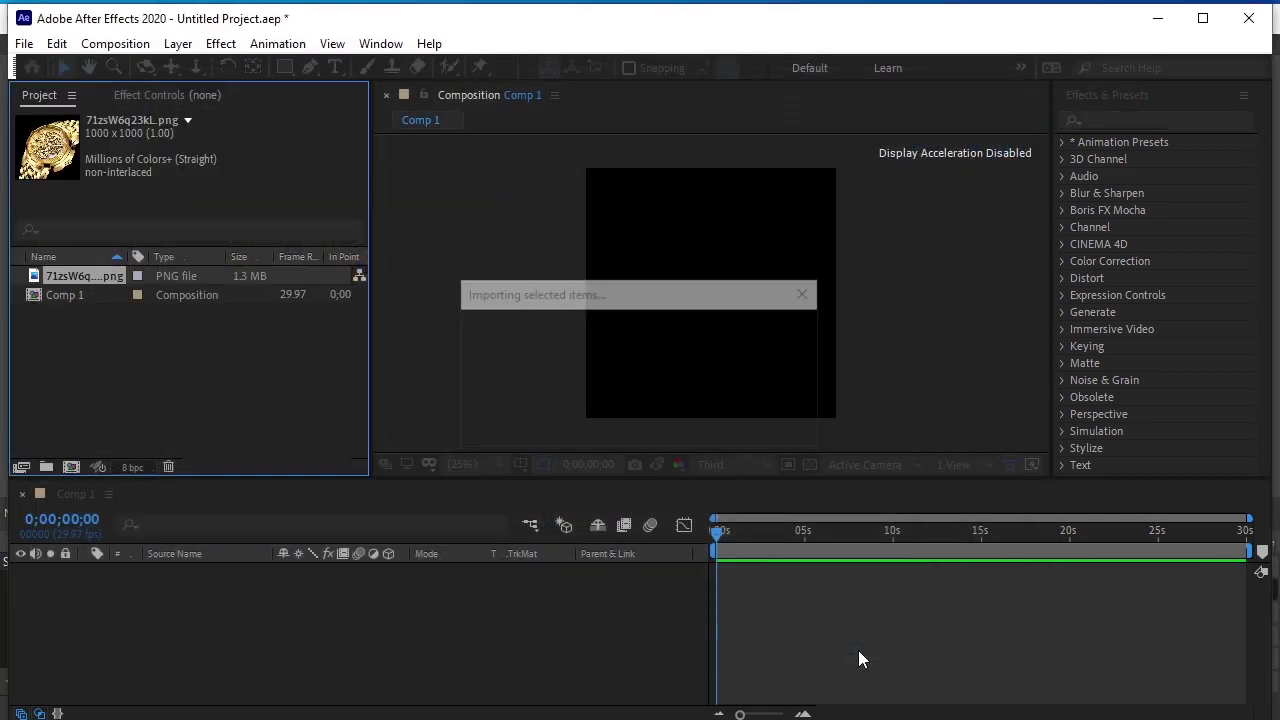
- Place 71zsW6q23kL.png into Comp 1 as a layer and rename it 'watch'
drag(114, 276, 165, 576)
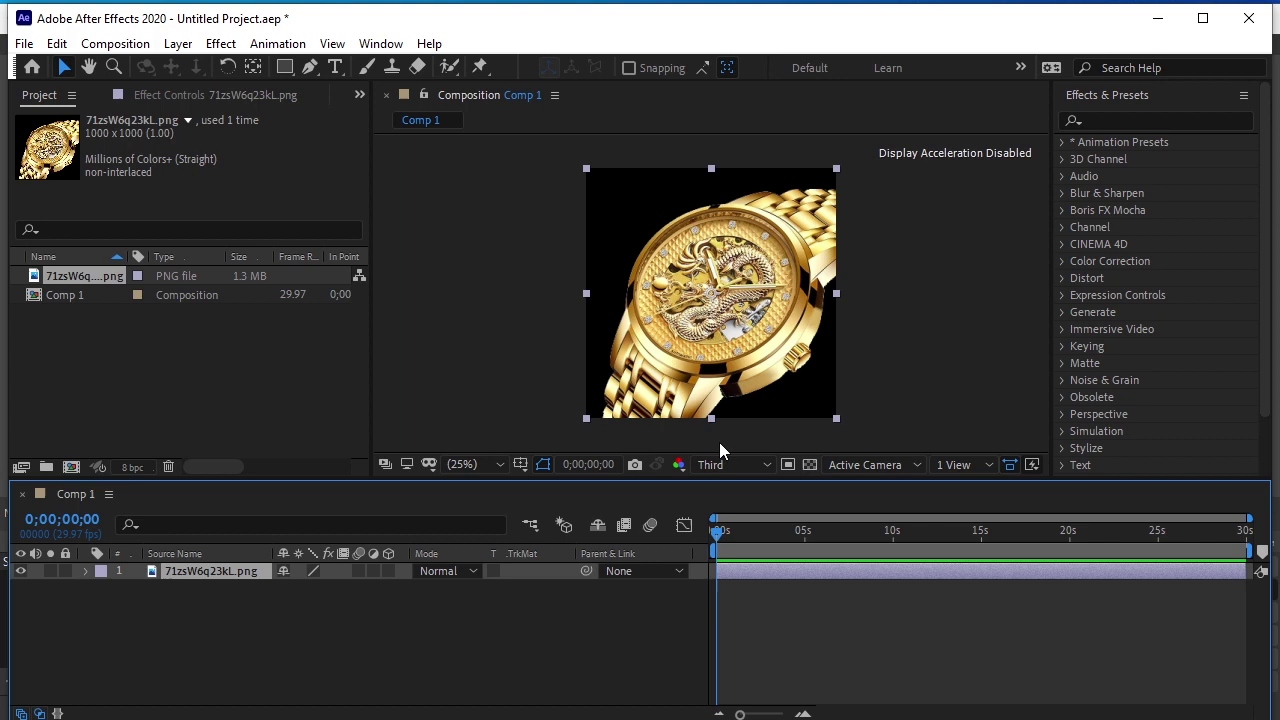
key(Return)
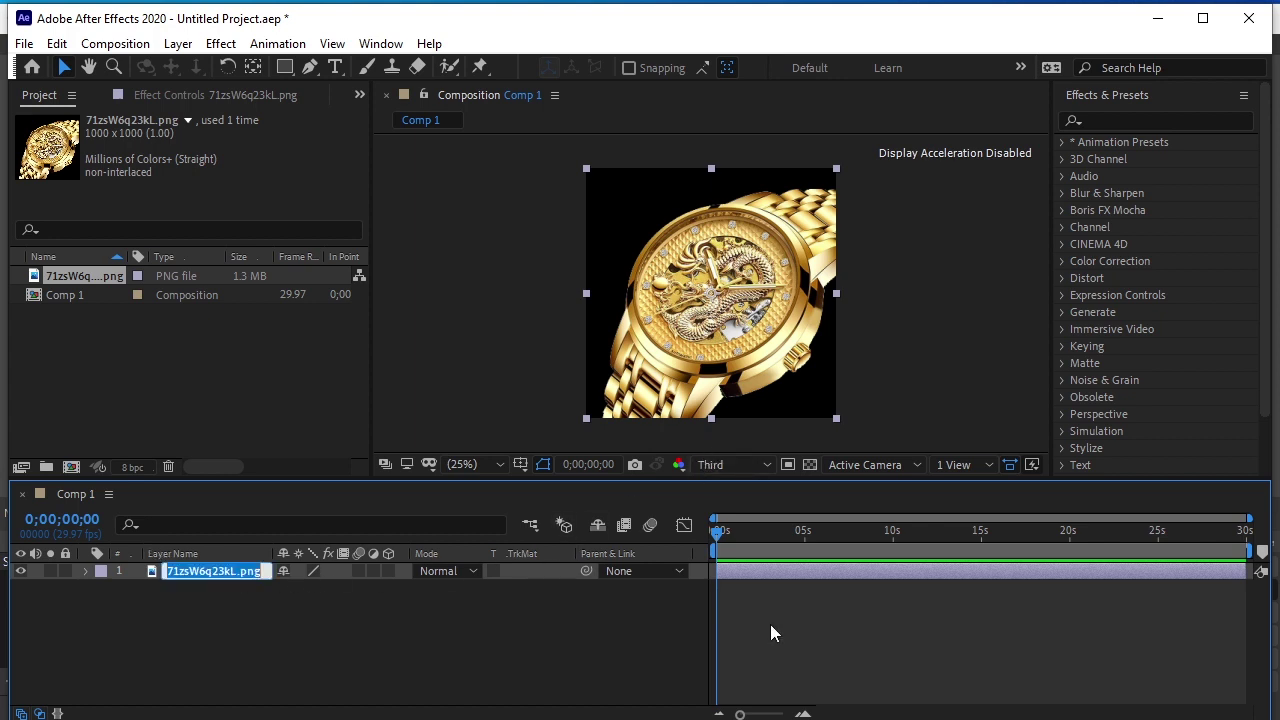
text(watch)
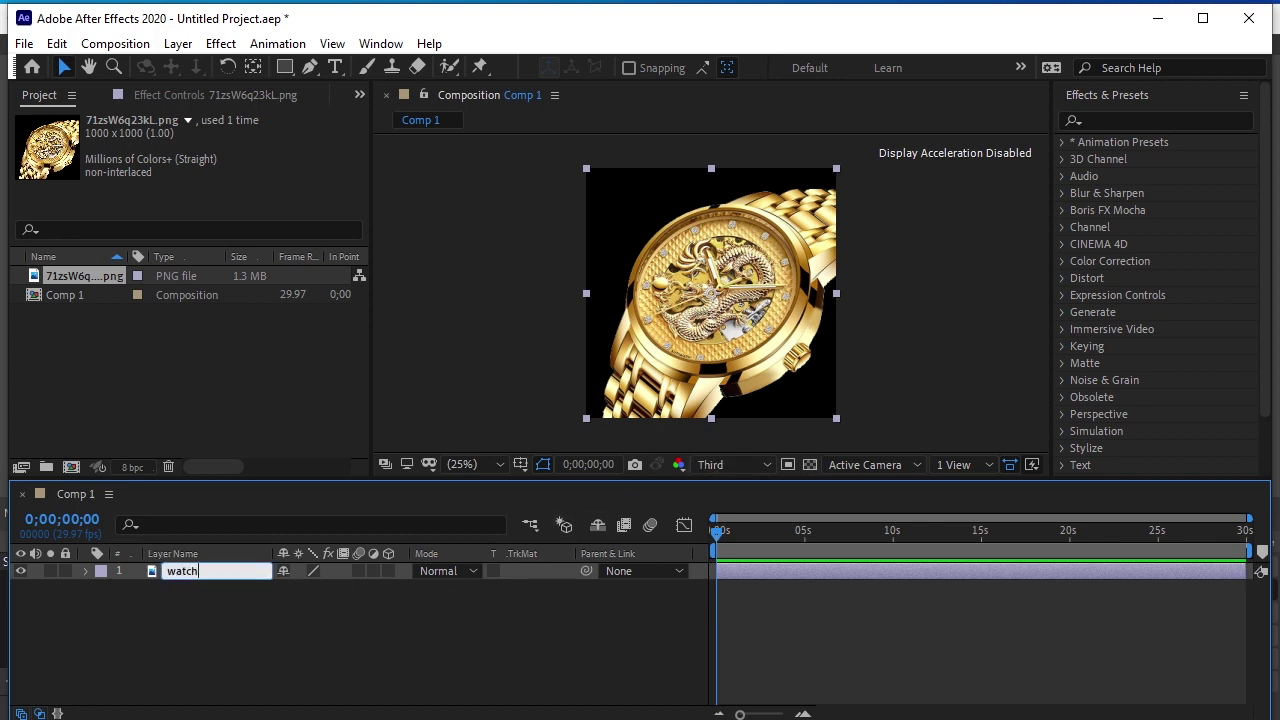
key(Return)
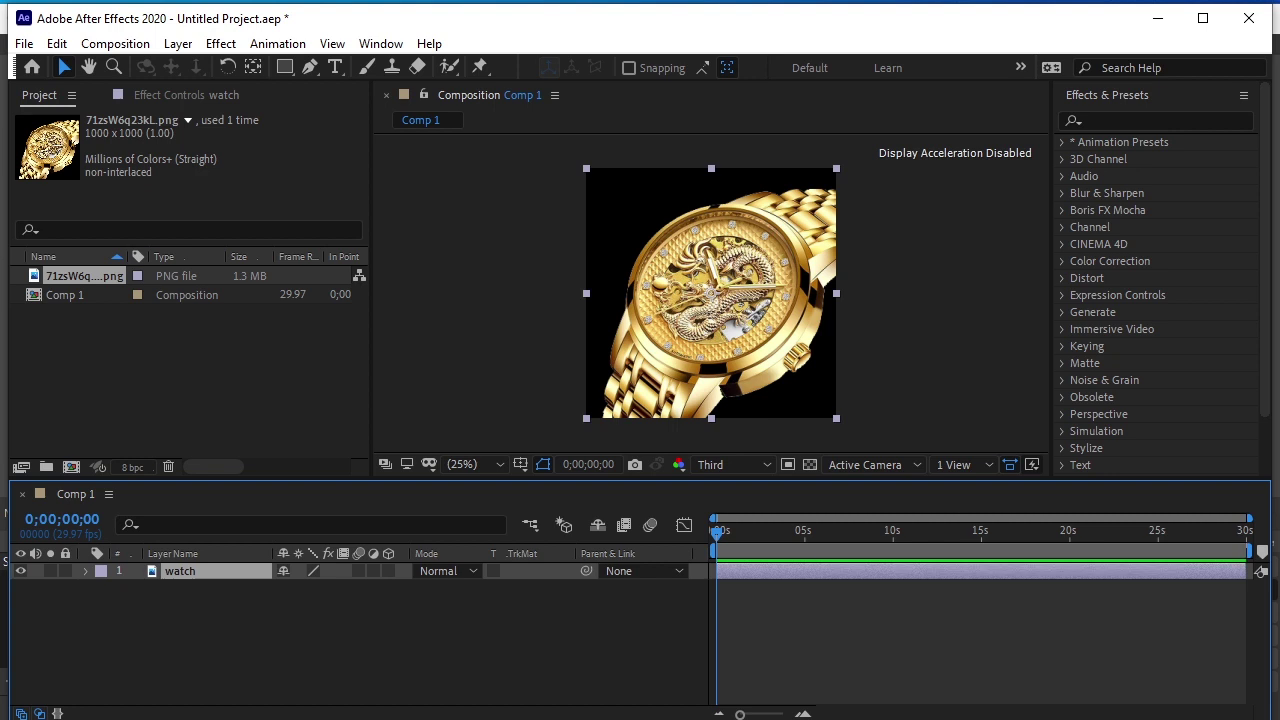
click(336, 632)
click(226, 571)
- Add Checkerboard to the watch layer with Stencil Alpha blending and Width 20
click(1118, 121)
text(c)
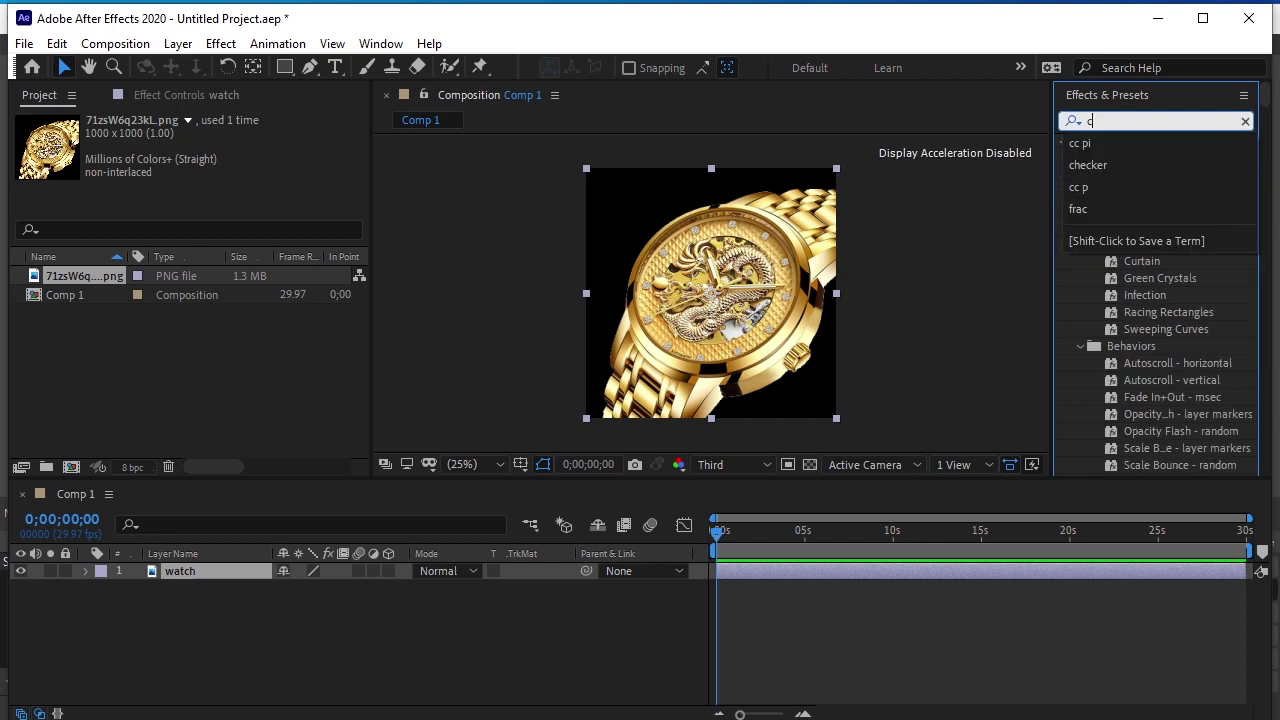
text(heck)
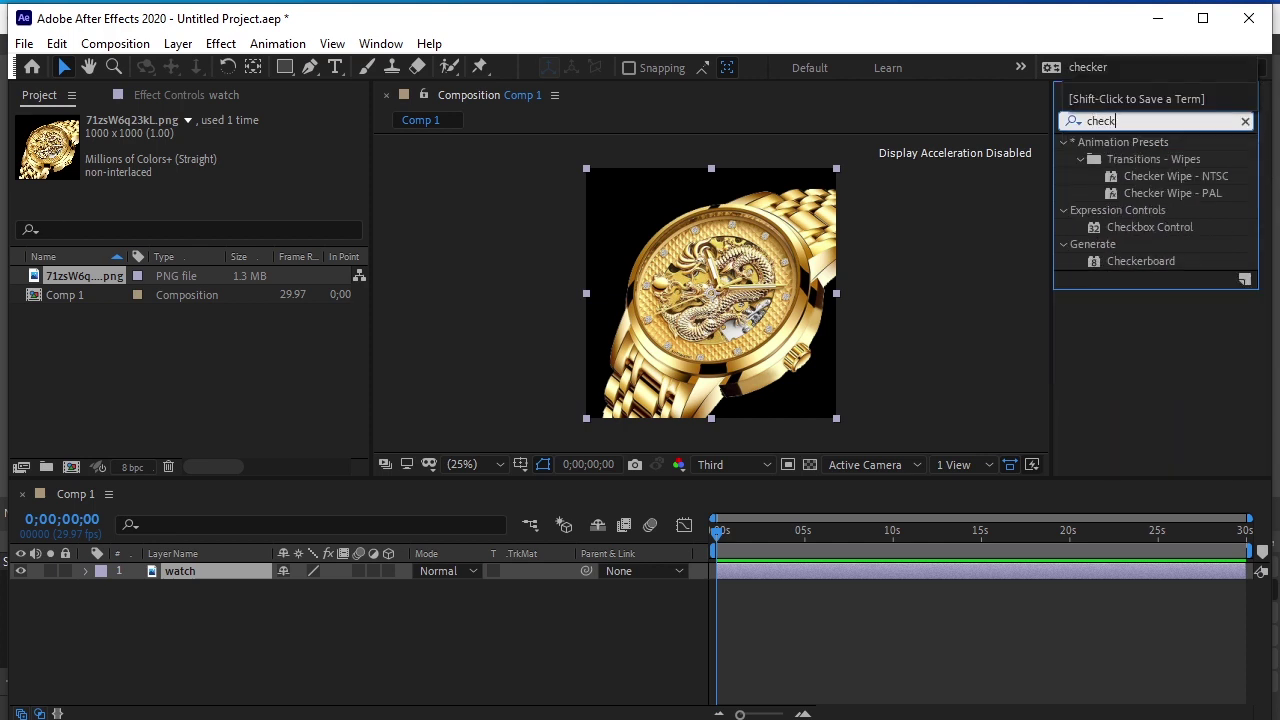
text(e)
click(1165, 228)
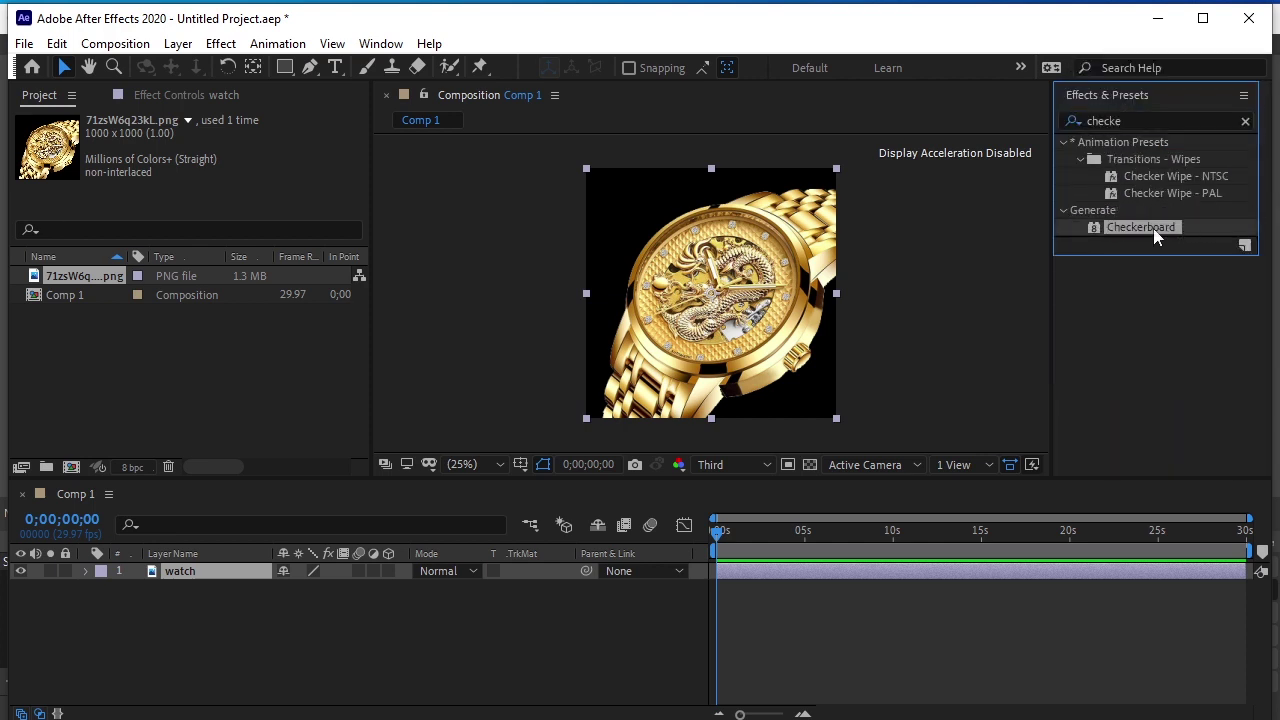
drag(1153, 228, 785, 318)
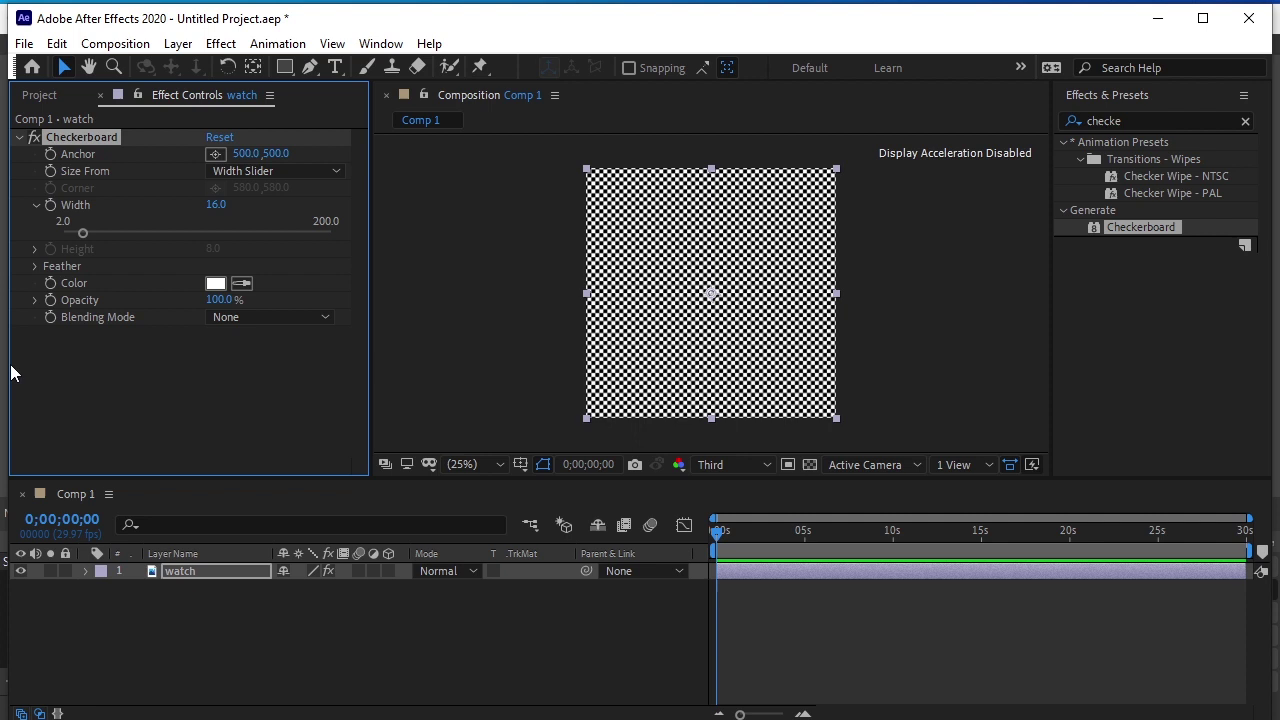
click(227, 319)
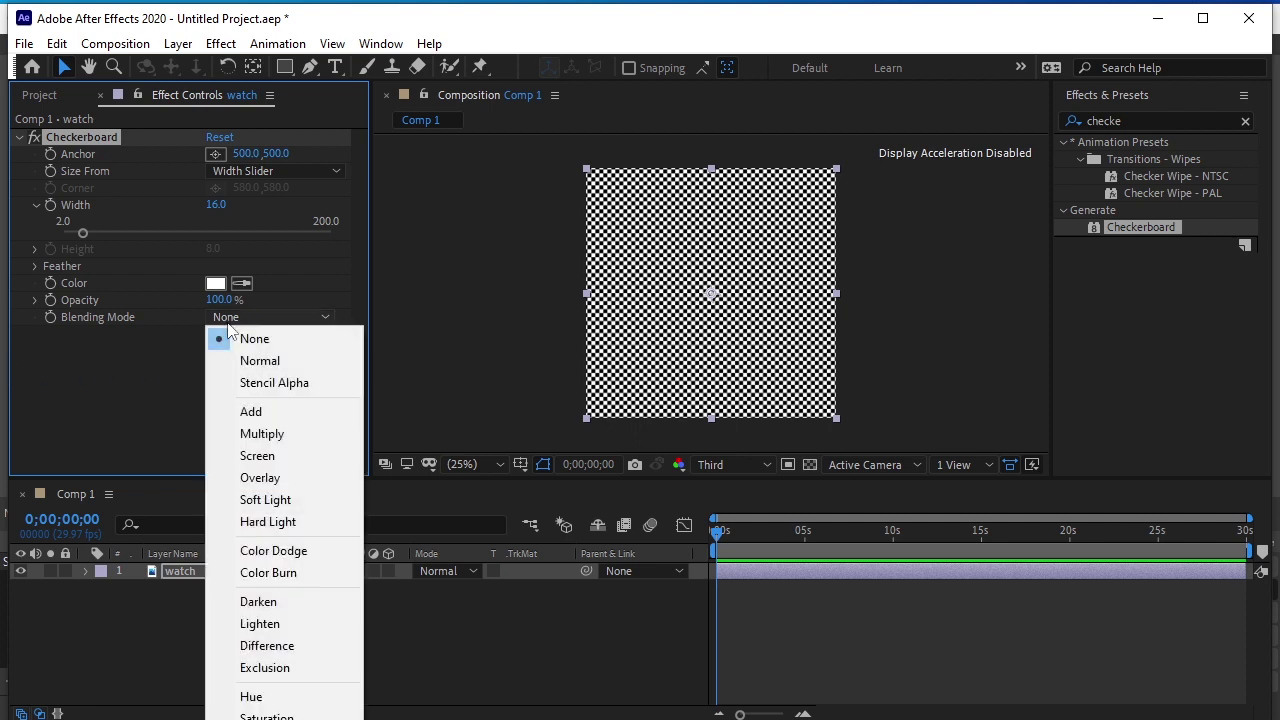
click(313, 381)
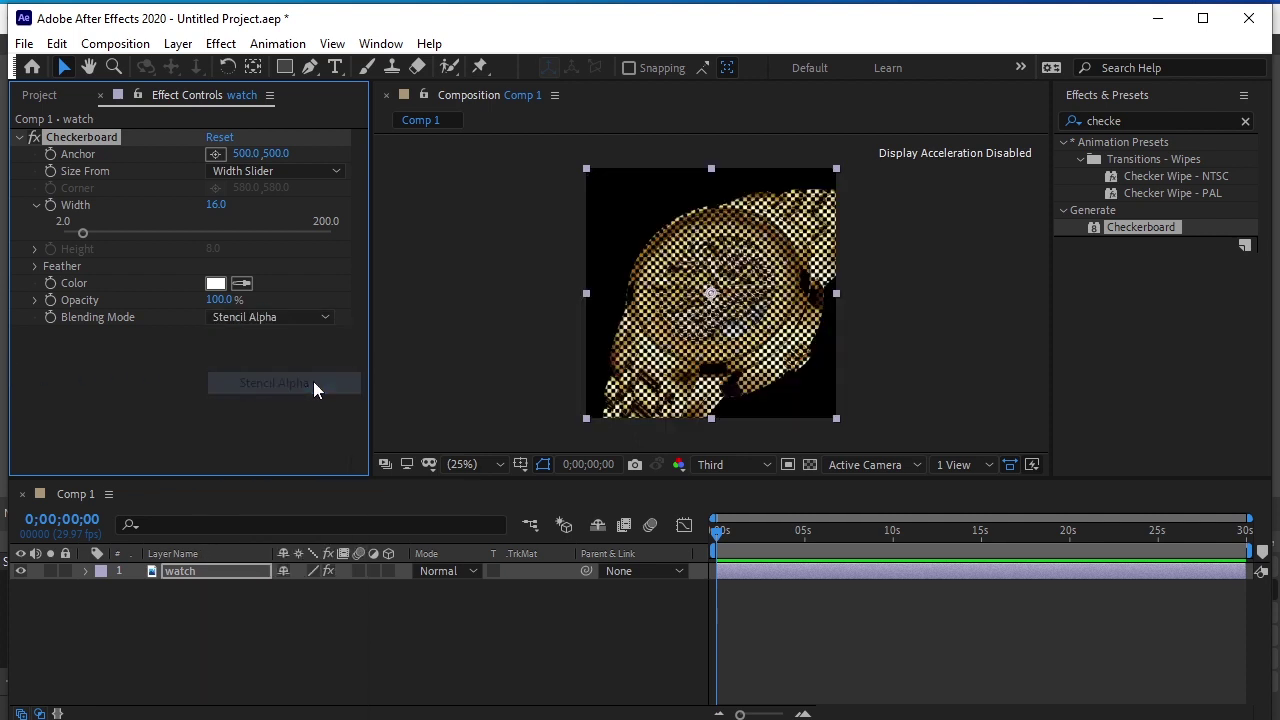
click(219, 207)
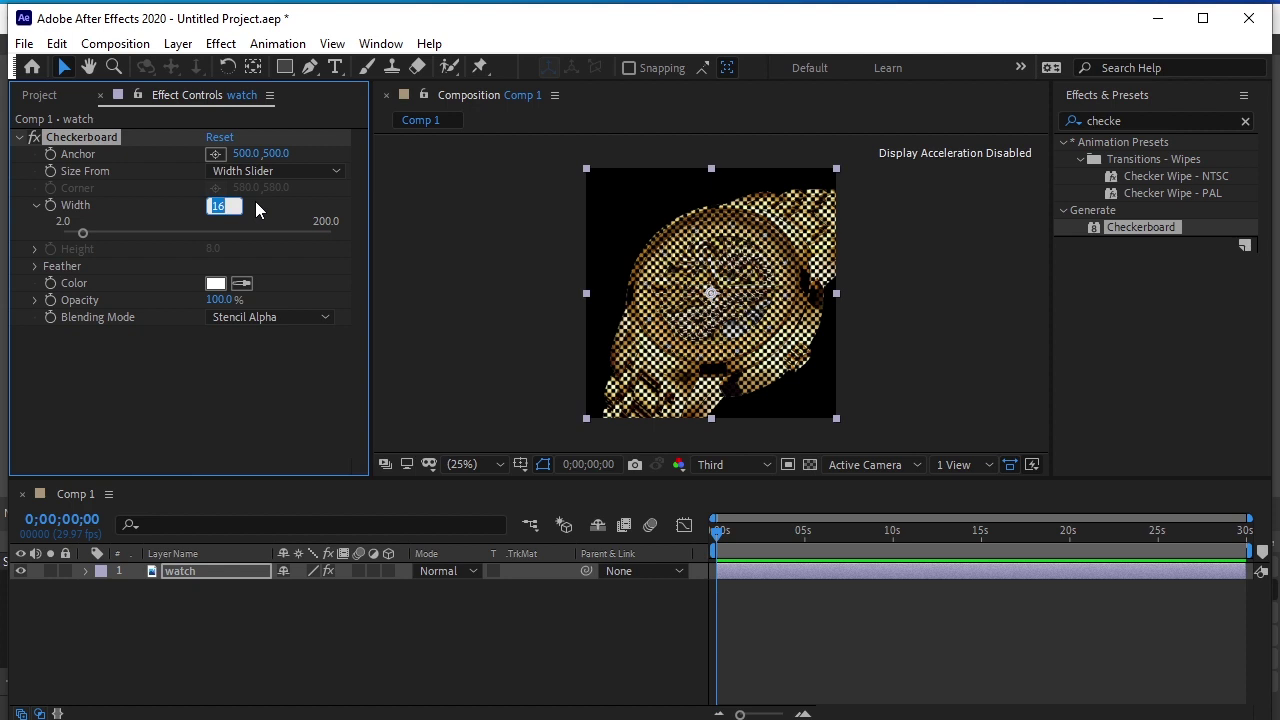
text(20)
key(Return)
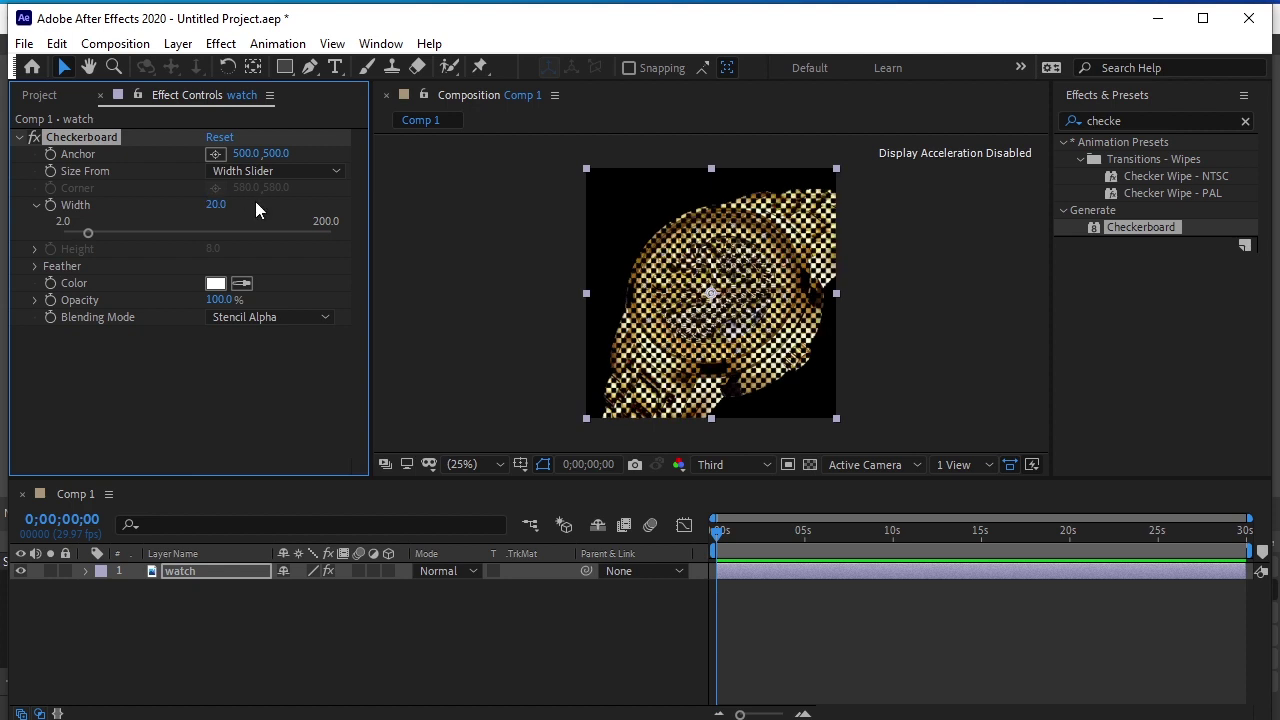
- Duplicate the Checkerboard effect and set Checkerboard 2's Width to 30
click(18, 138)
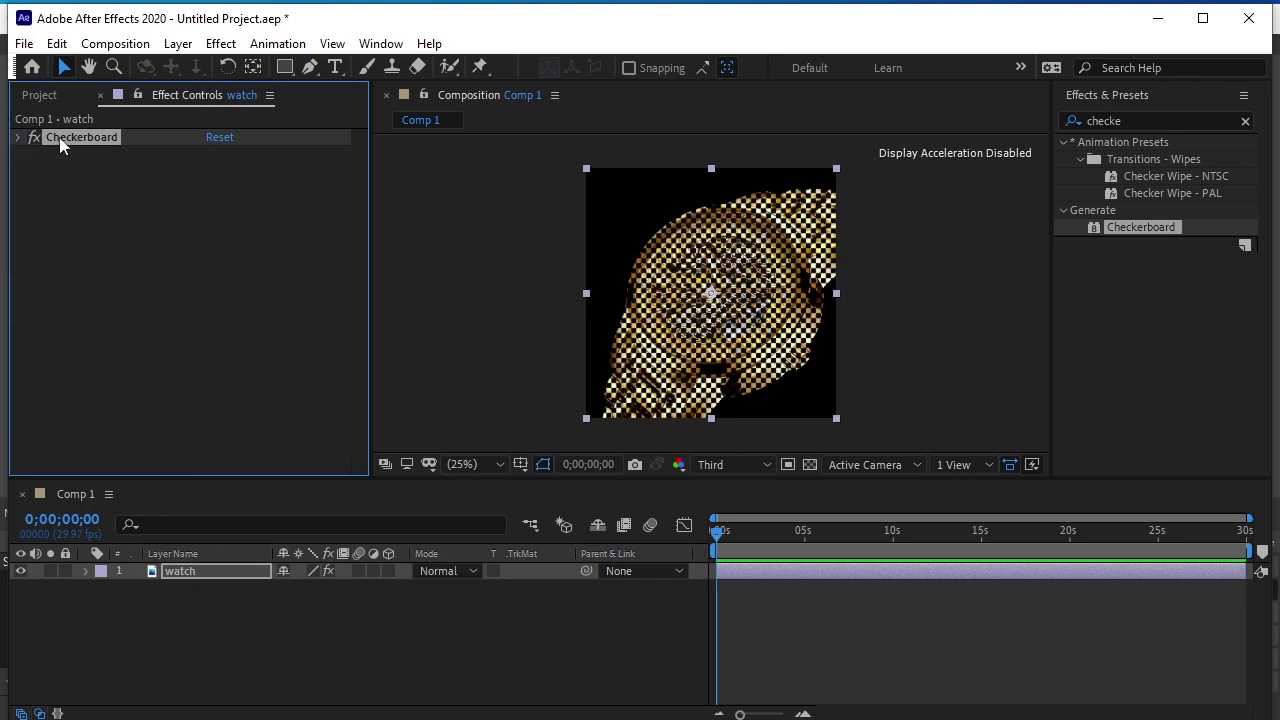
key(ctrl+d)
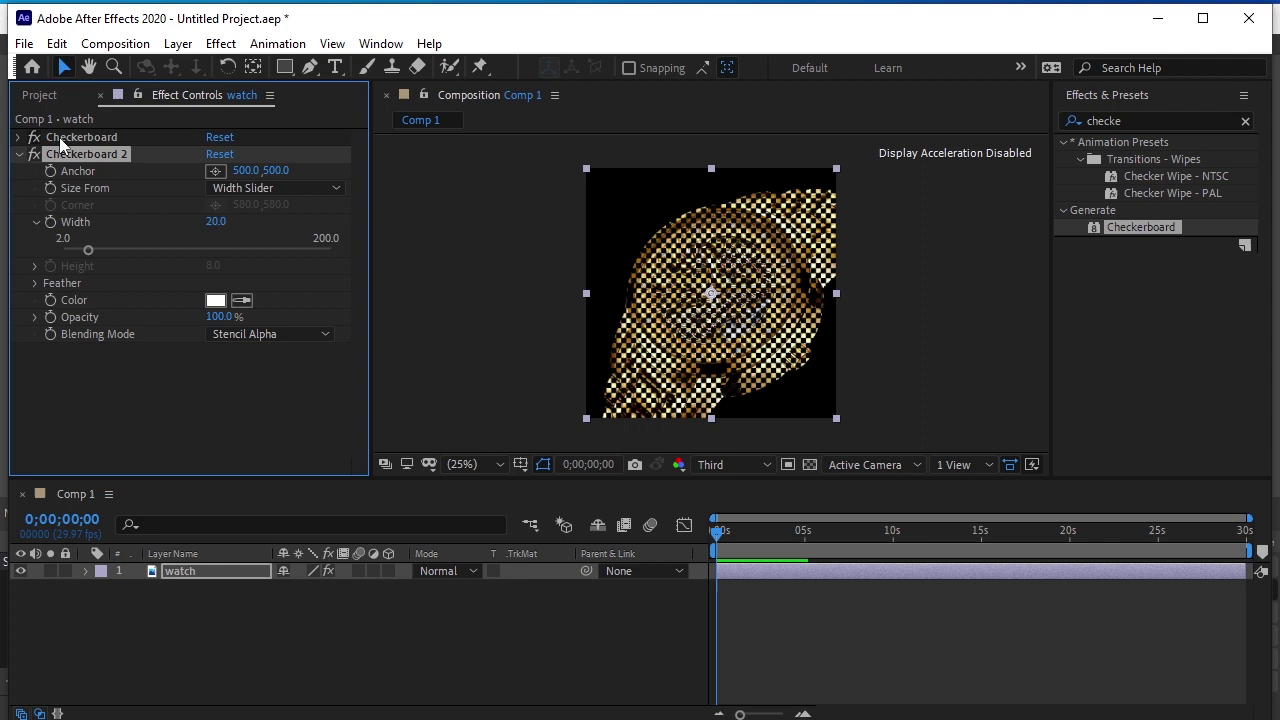
click(217, 222)
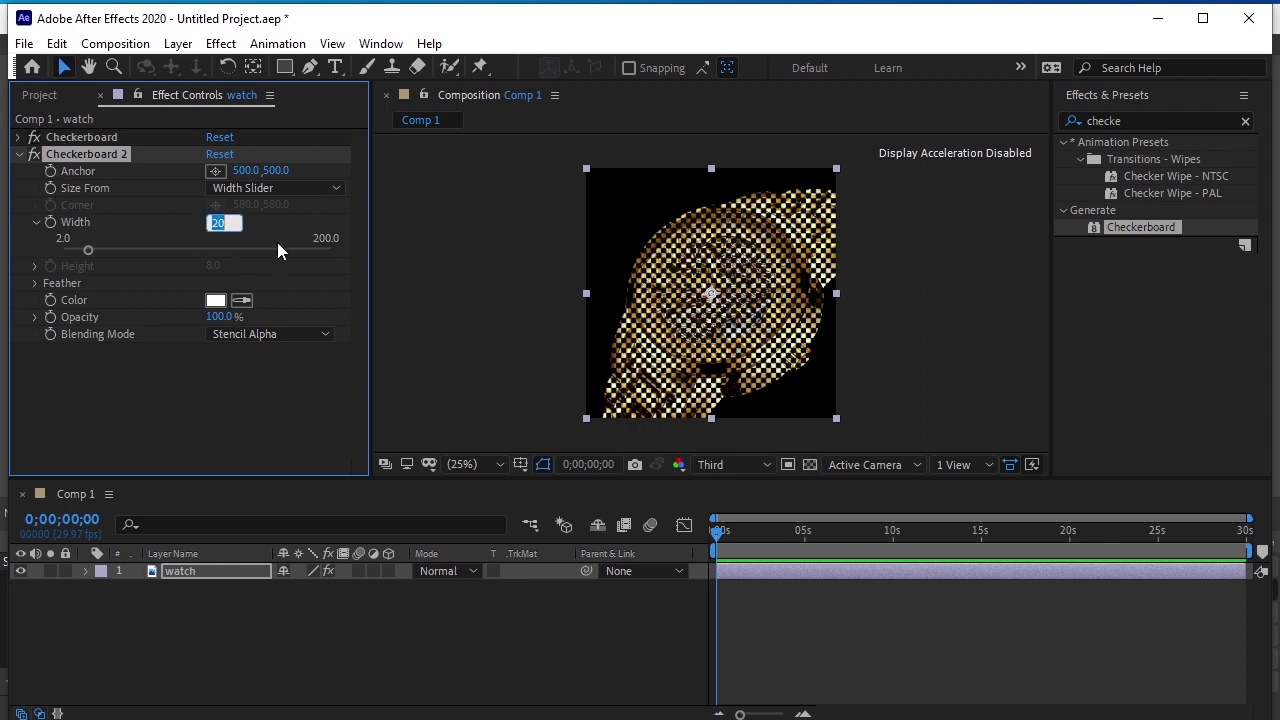
text(30)
key(Return)
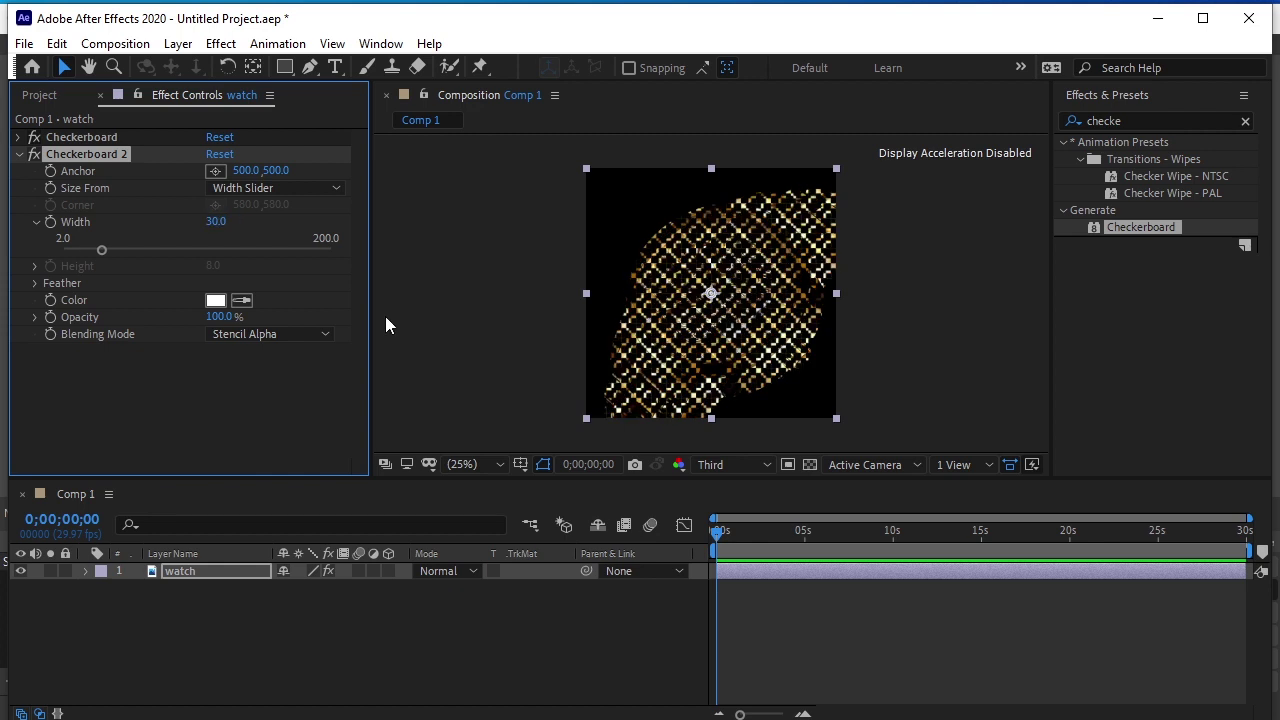
- Duplicate again and set Checkerboard 3's Width to 50
click(17, 154)
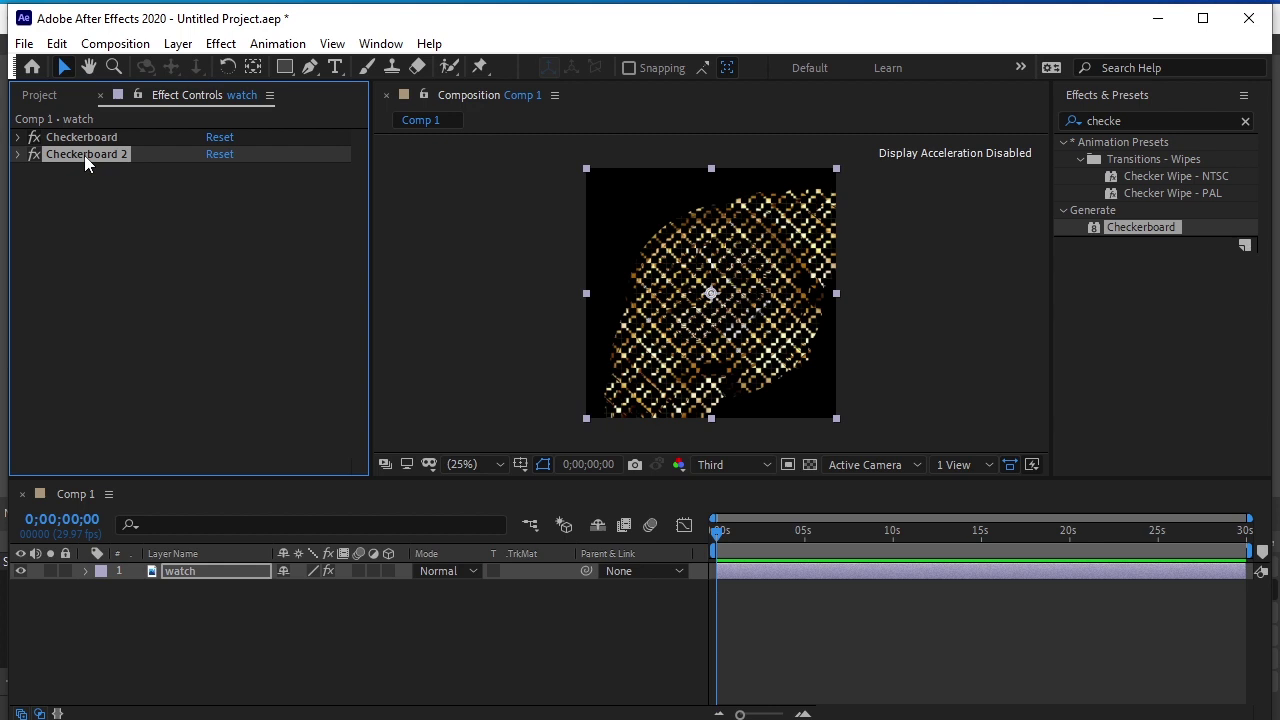
key(ctrl+d)
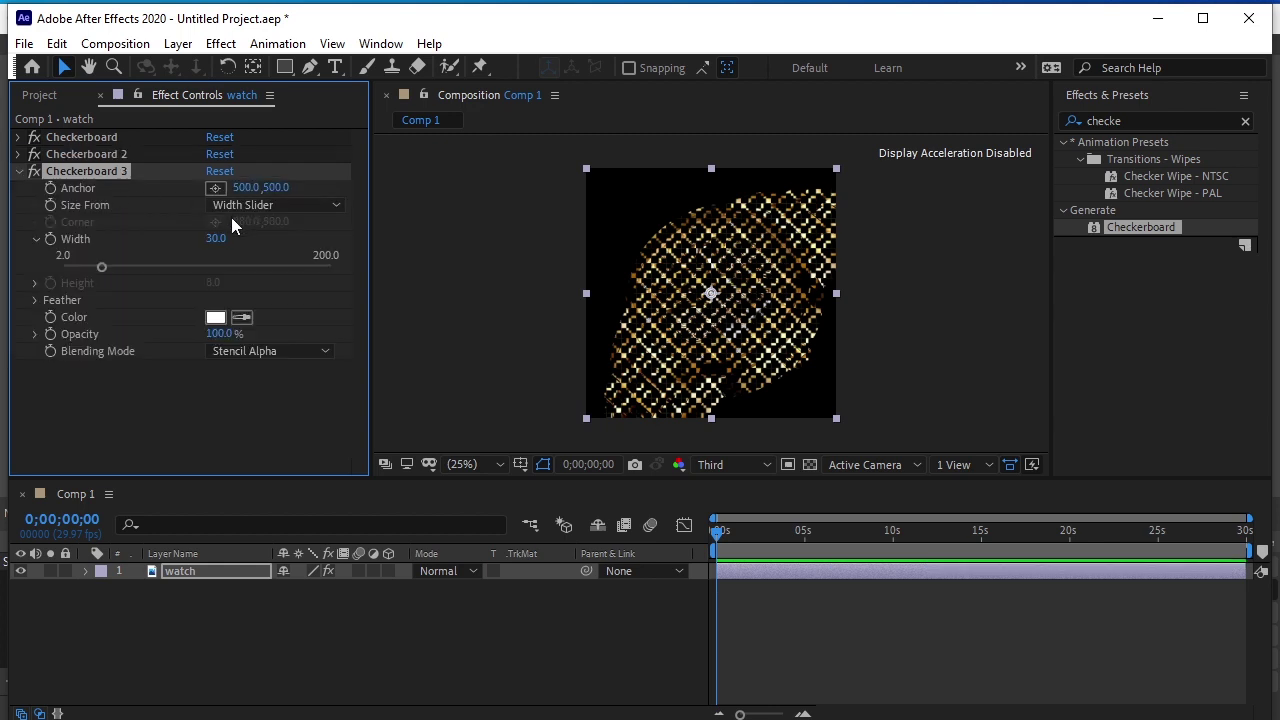
click(218, 239)
text(50)
key(Return)
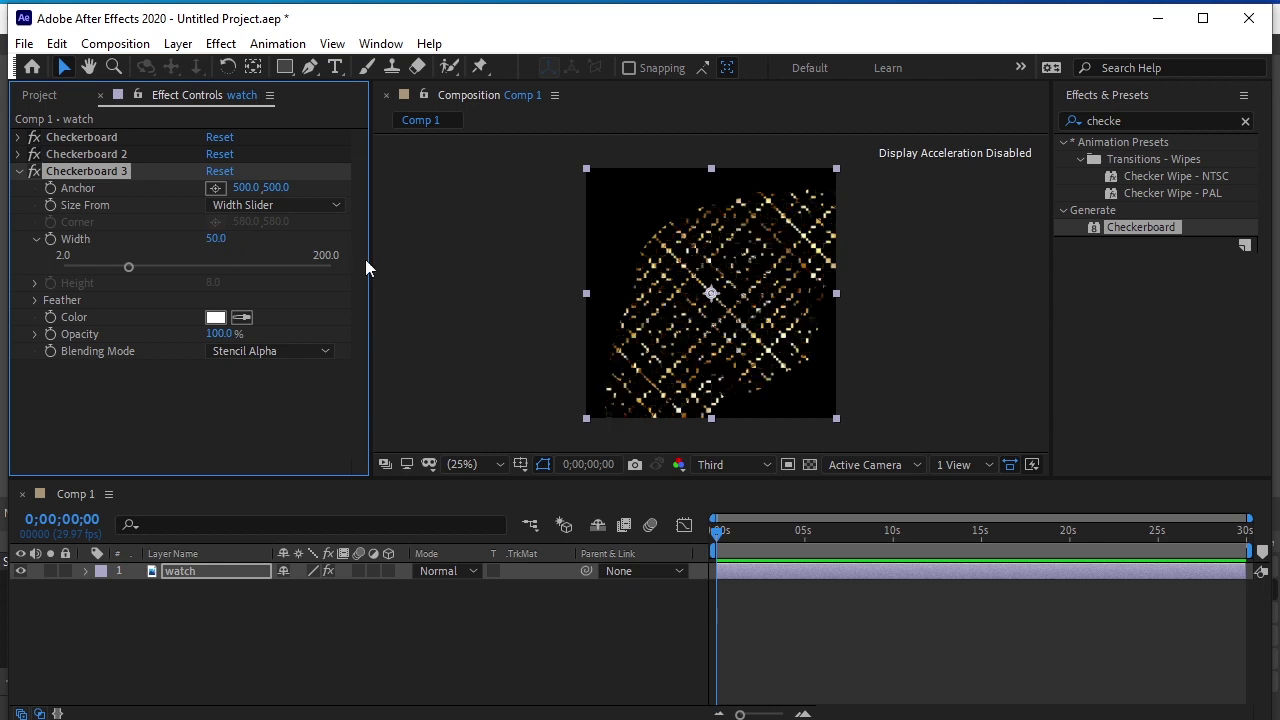
- Search 'cc p' and apply CC Pixel Polly to the watch layer
click(19, 172)
click(239, 280)
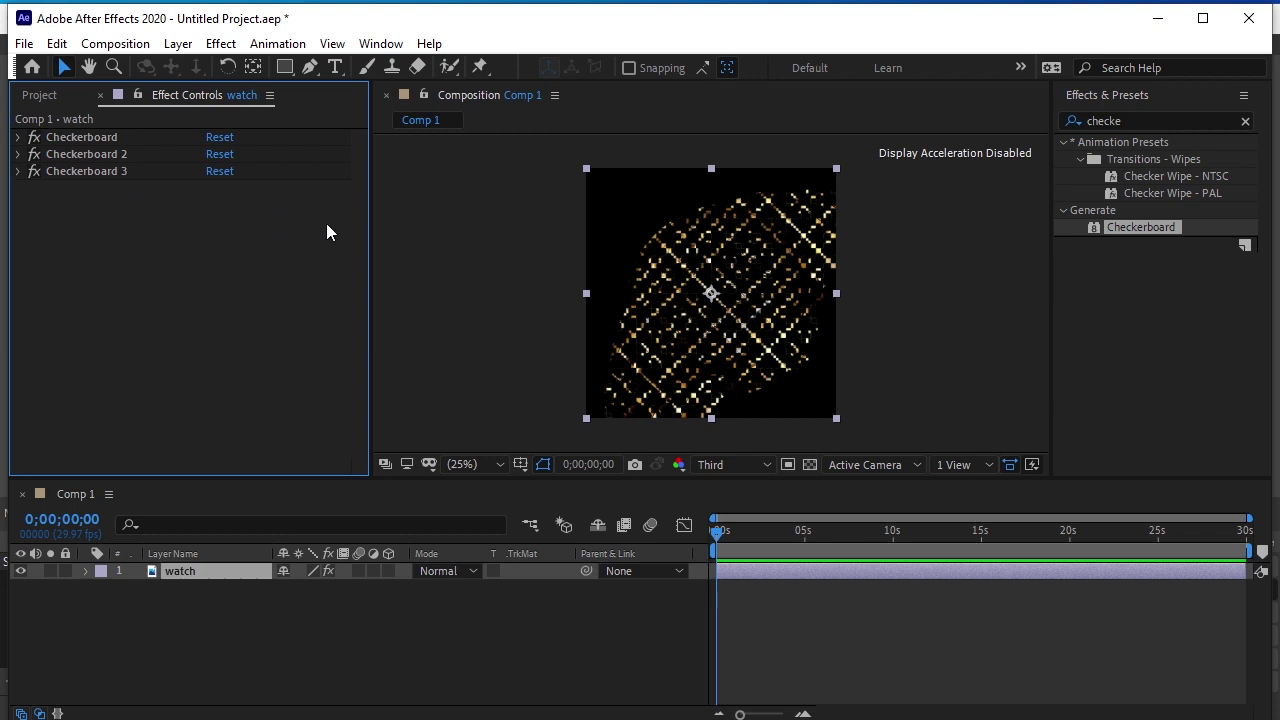
click(1166, 124)
drag(1158, 121, 1037, 122)
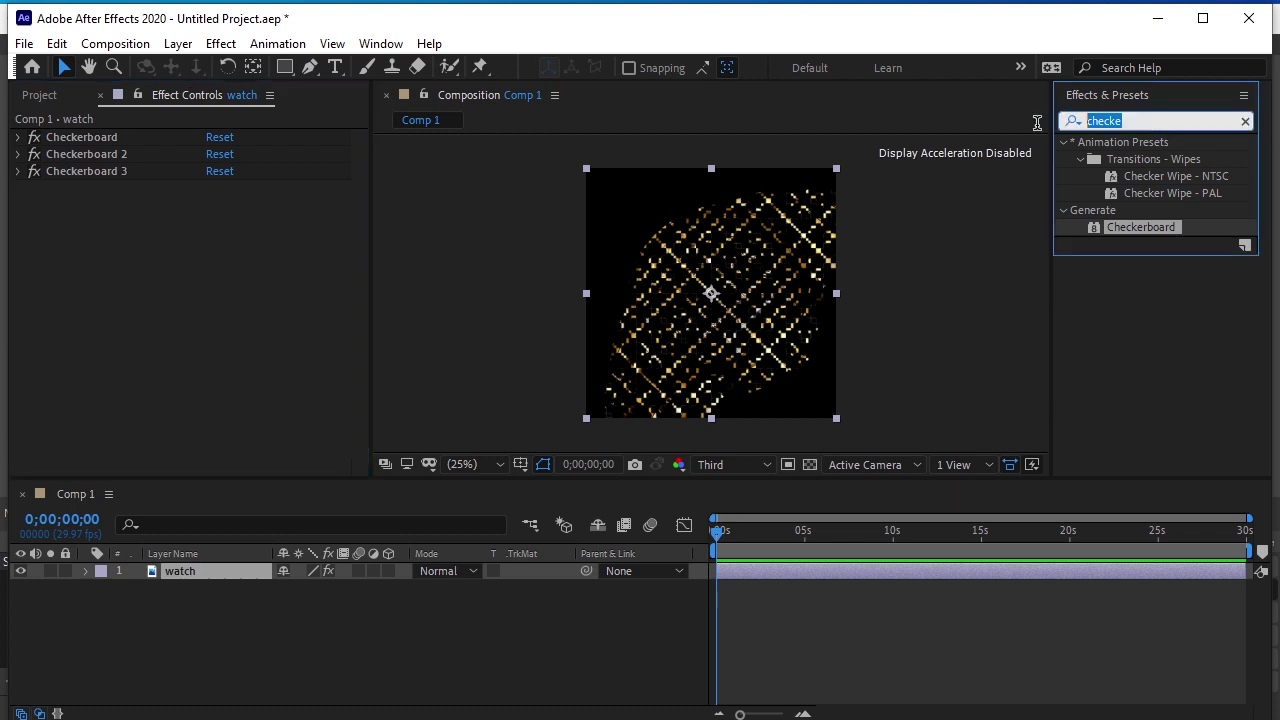
text(cc)
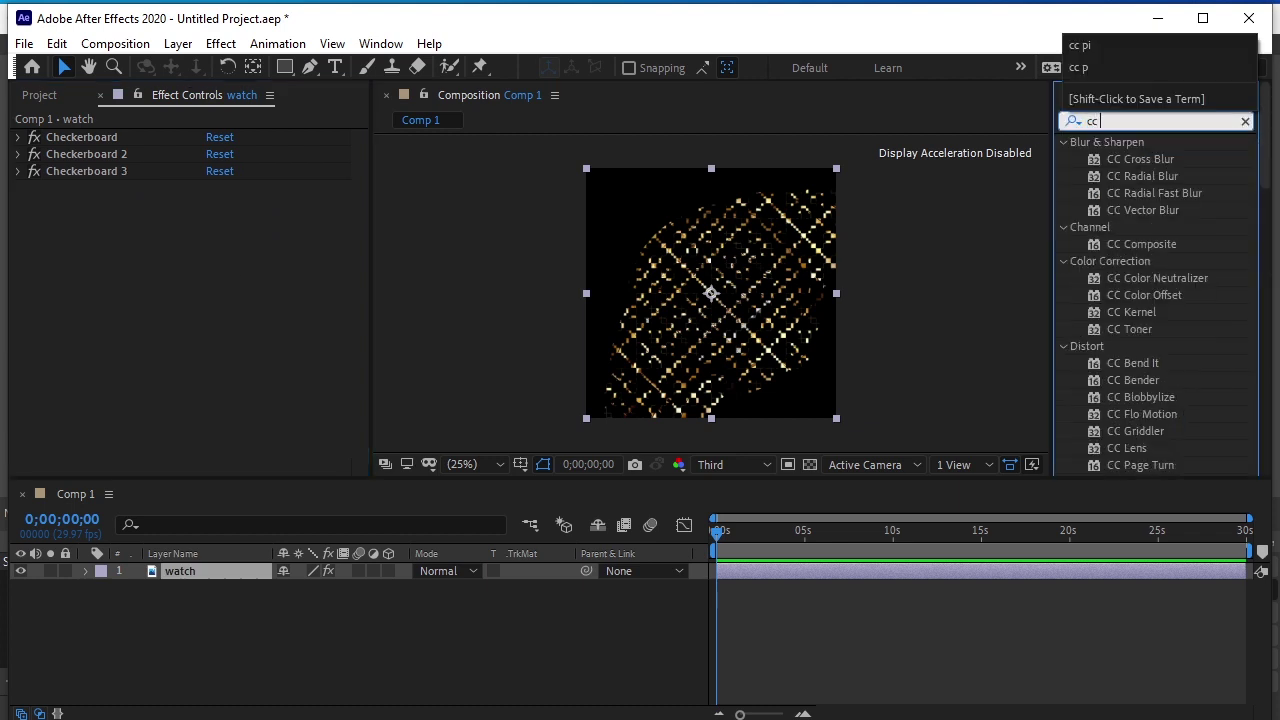
text( p)
drag(1138, 248, 777, 293)
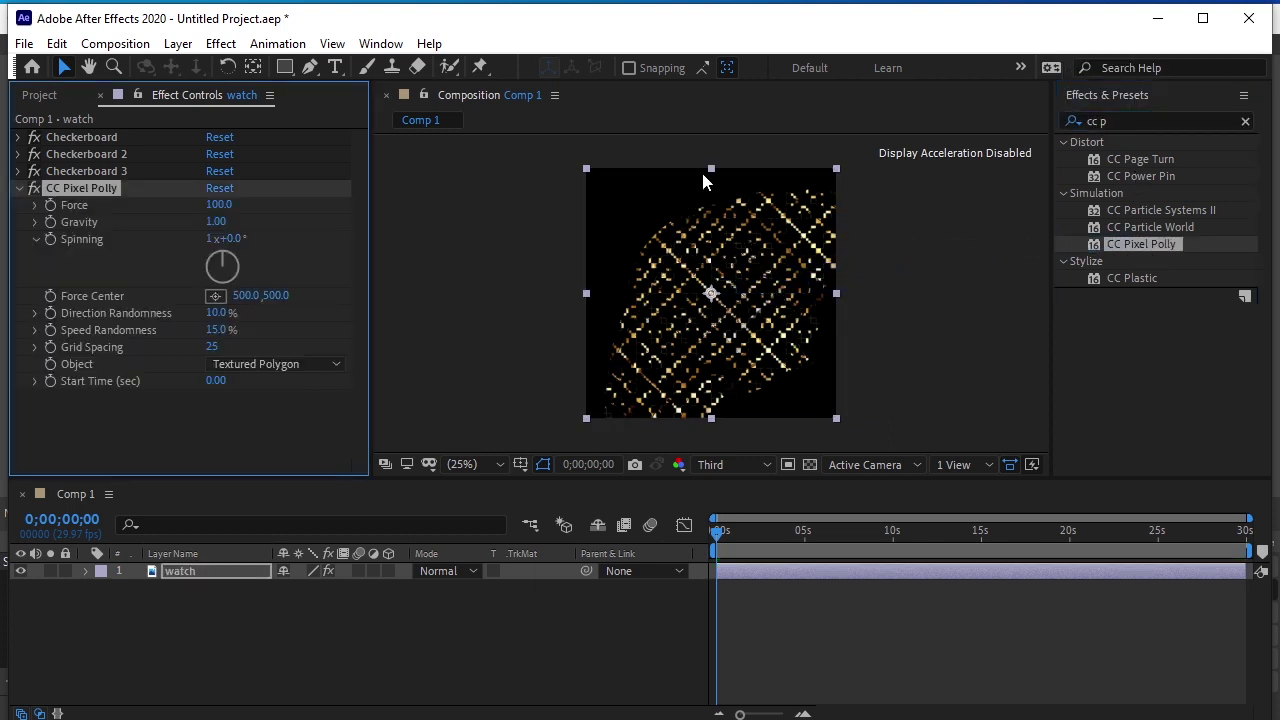
- Set CC Pixel Polly Force 10, Gravity 0 and Direction Randomness 35%
click(218, 205)
text(10)
key(Return)
click(216, 222)
text(0)
key(Return)
click(214, 309)
text(35)
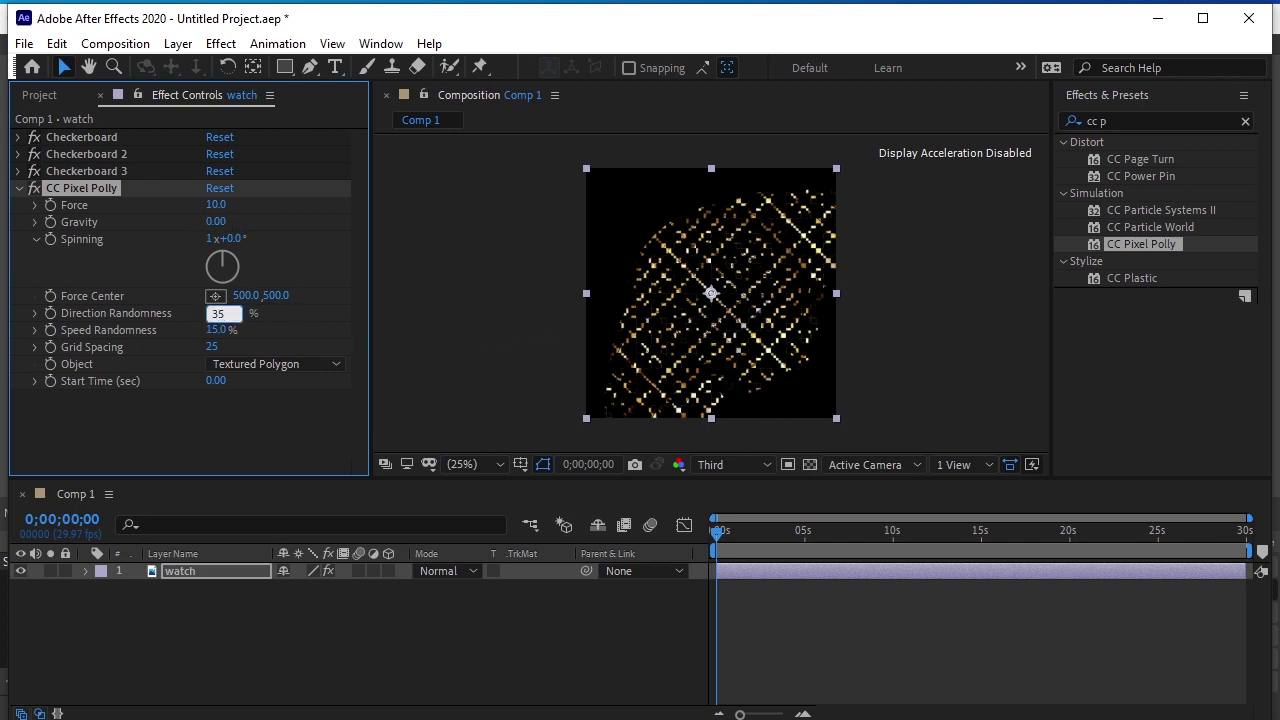
key(Return)
- Set Speed Randomness 55%, Grid Spacing 5, Force Center near bottom-right (936,940), then preview
click(214, 330)
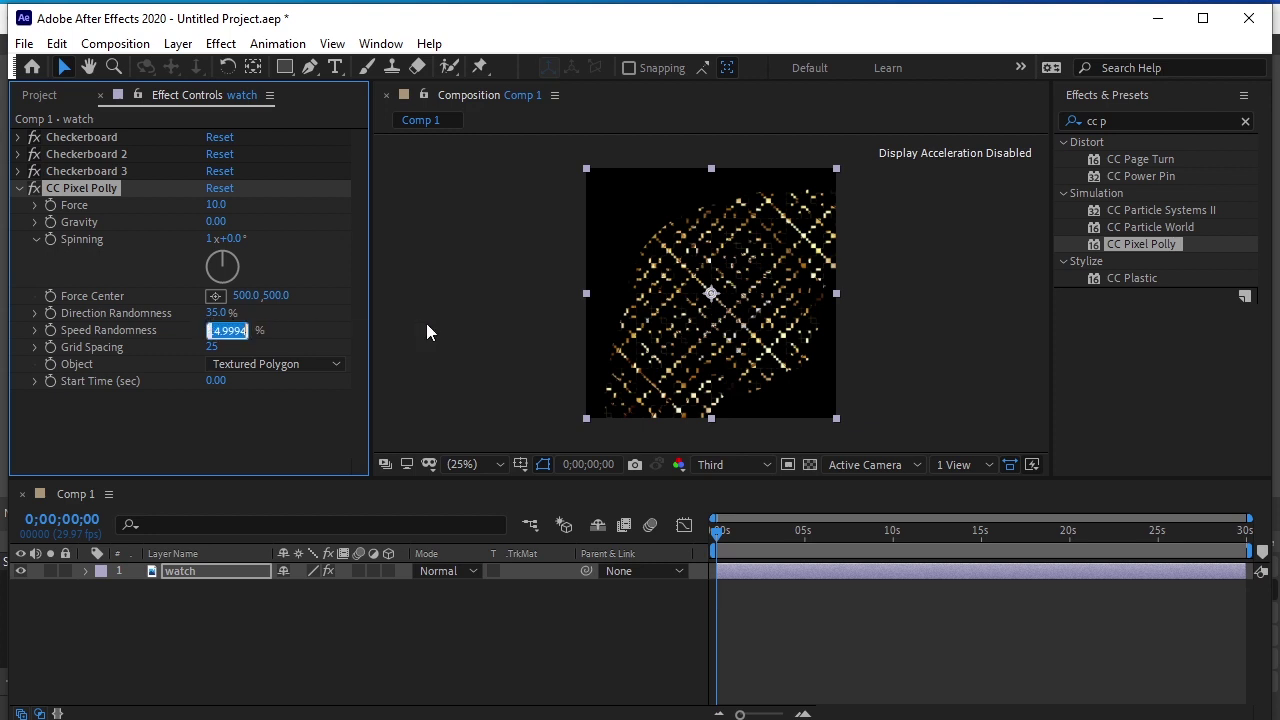
text(55)
key(Return)
click(213, 347)
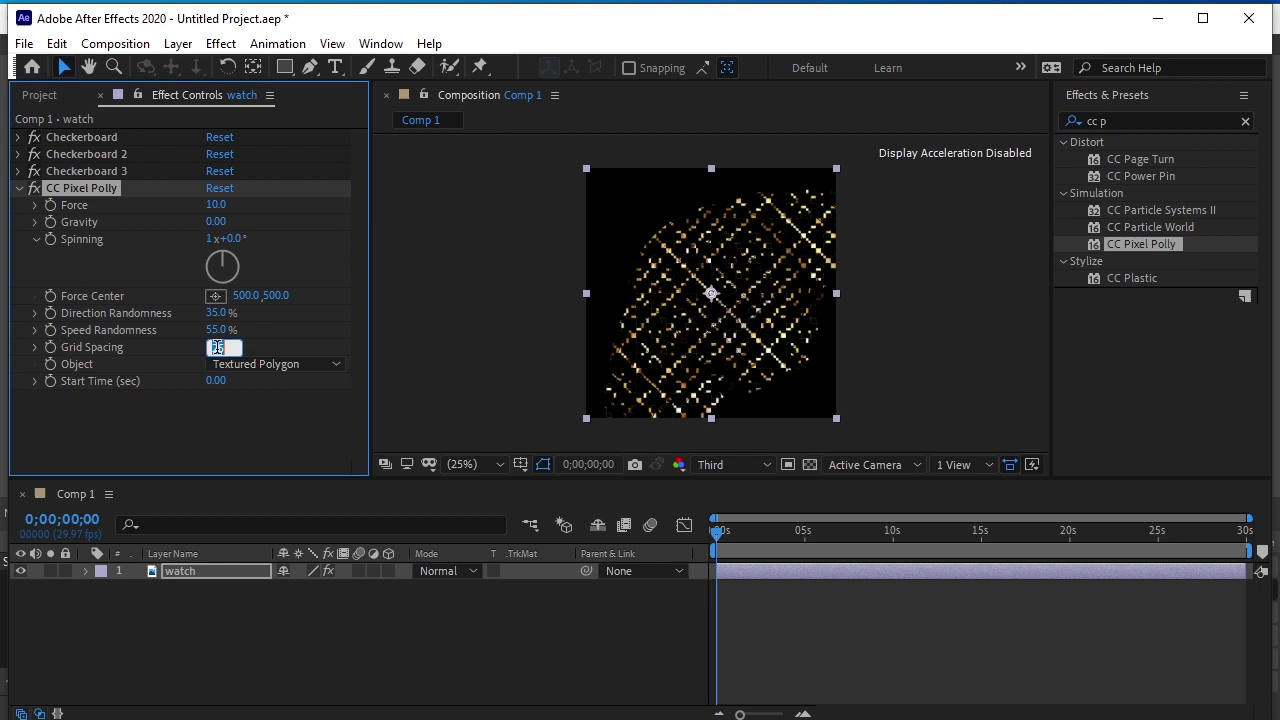
text(5)
key(Return)
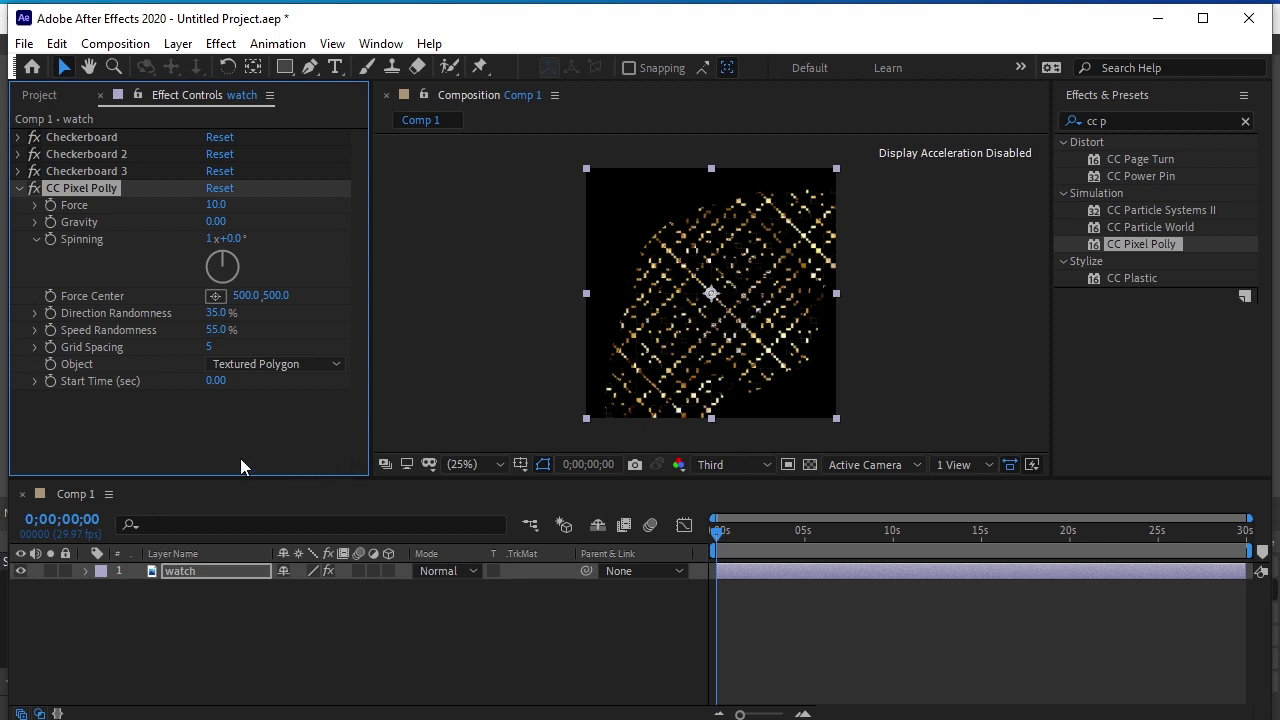
click(215, 296)
drag(540, 200, 820, 403)
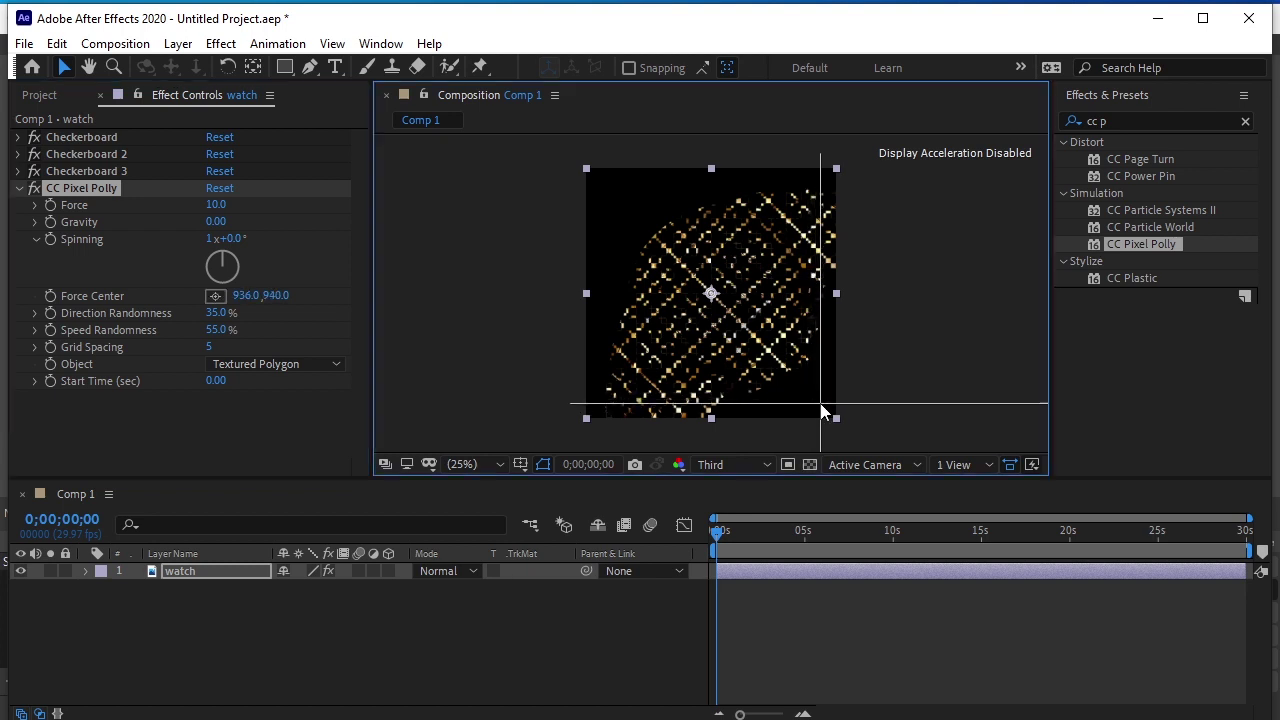
key(space)
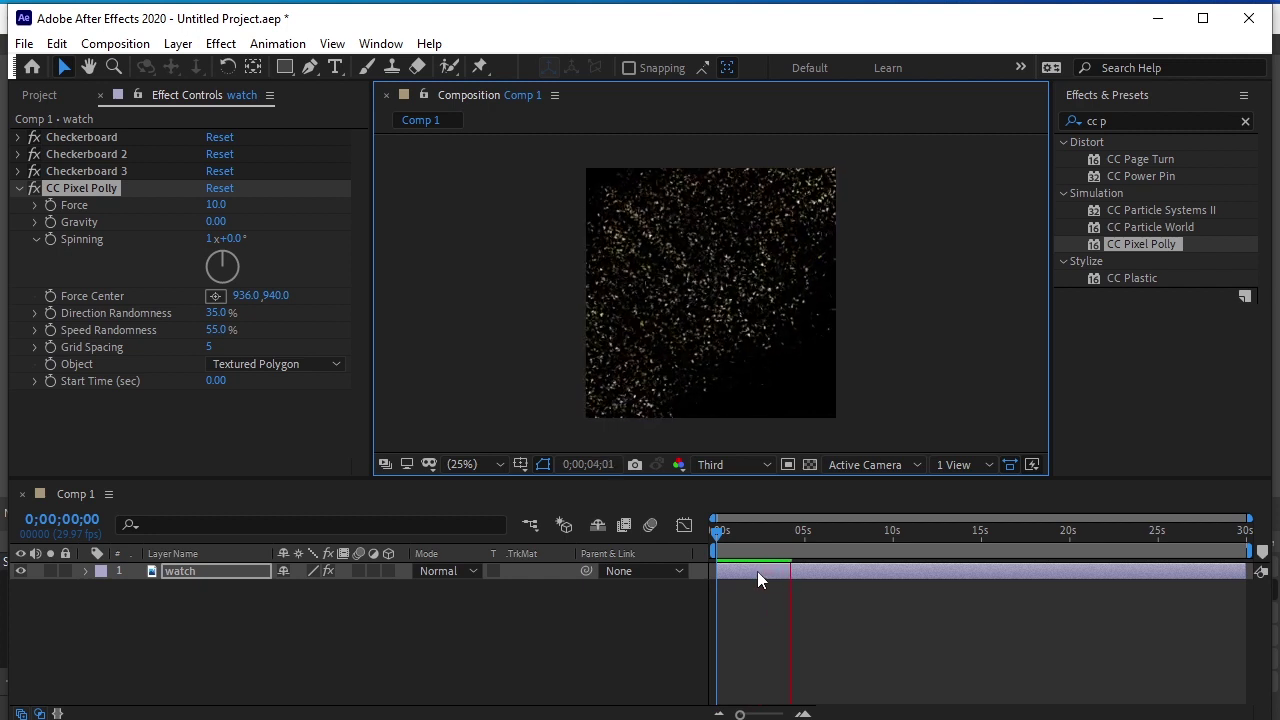
- Replace the search with 'glo' and apply Glow to the watch layer
click(922, 585)
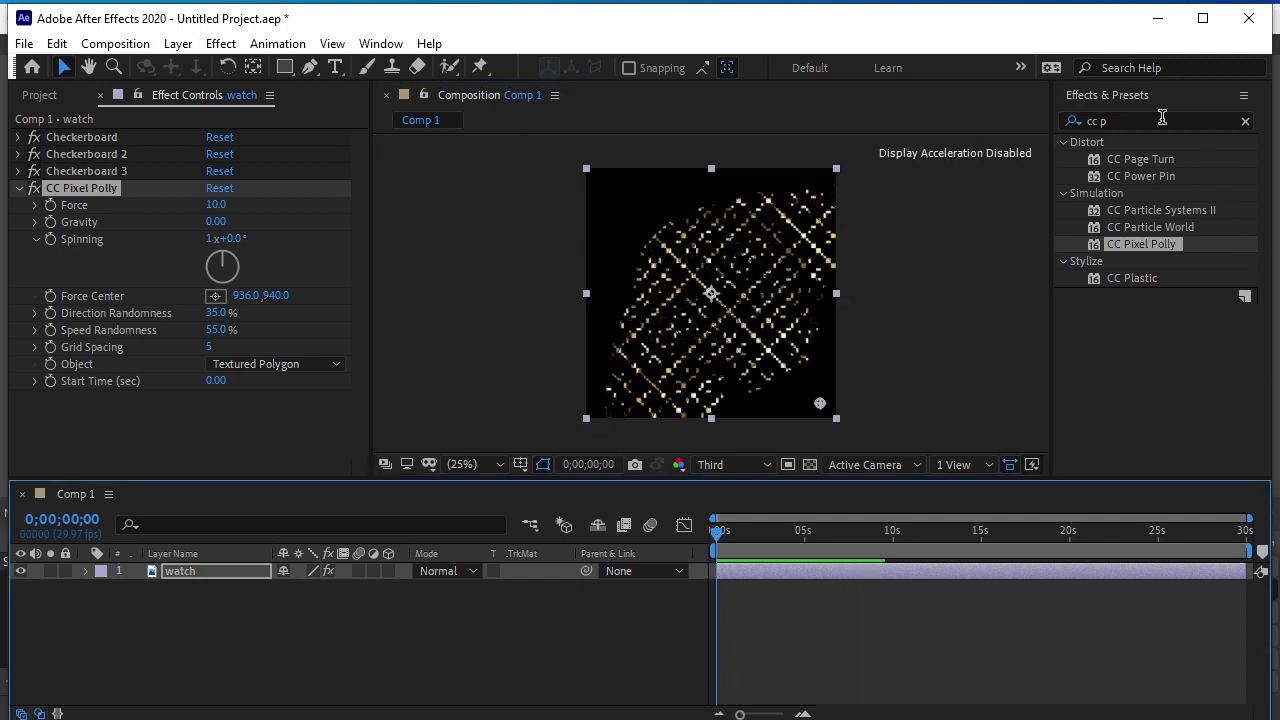
click(1133, 118)
drag(1133, 118, 1060, 120)
key(BackSpace)
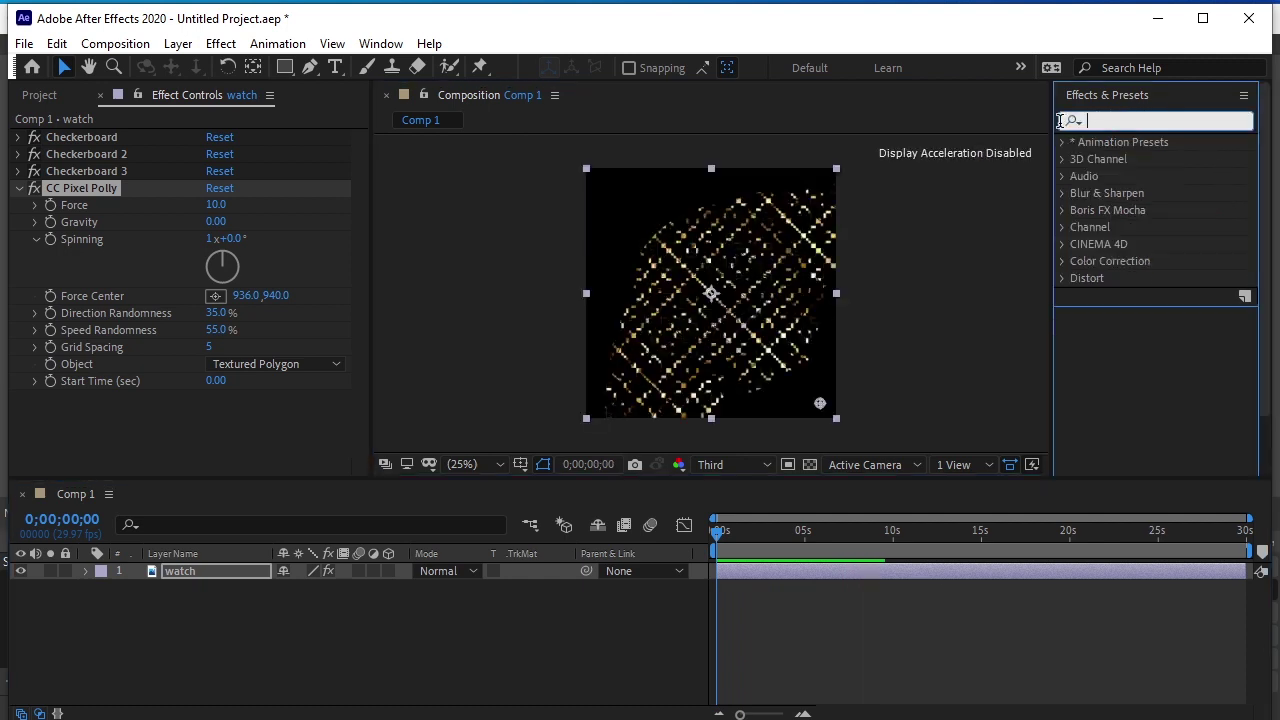
click(1060, 120)
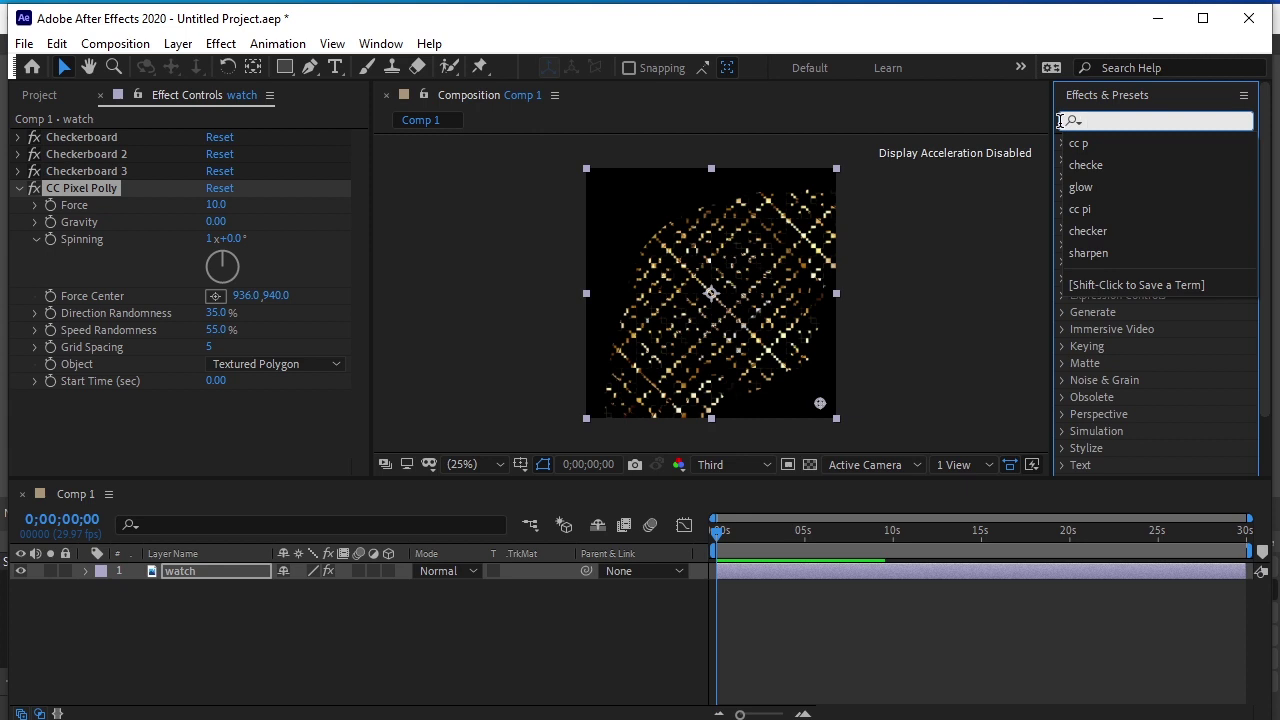
text(glo)
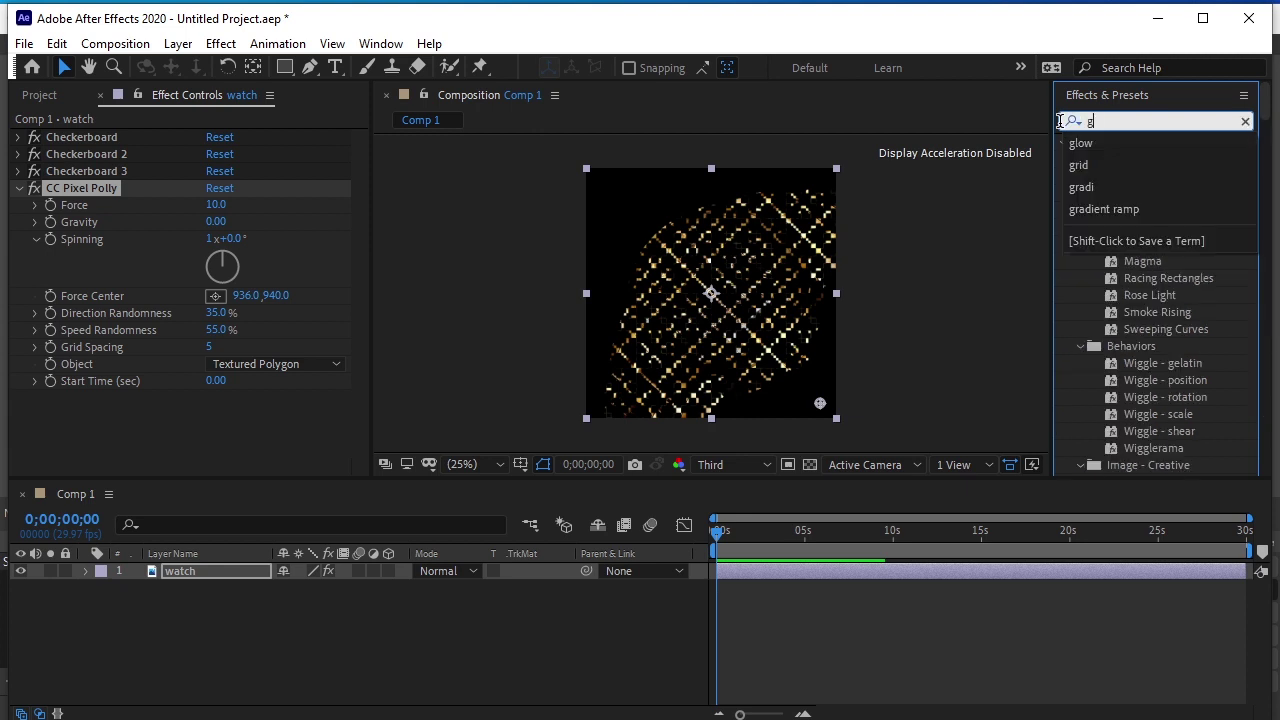
click(1146, 244)
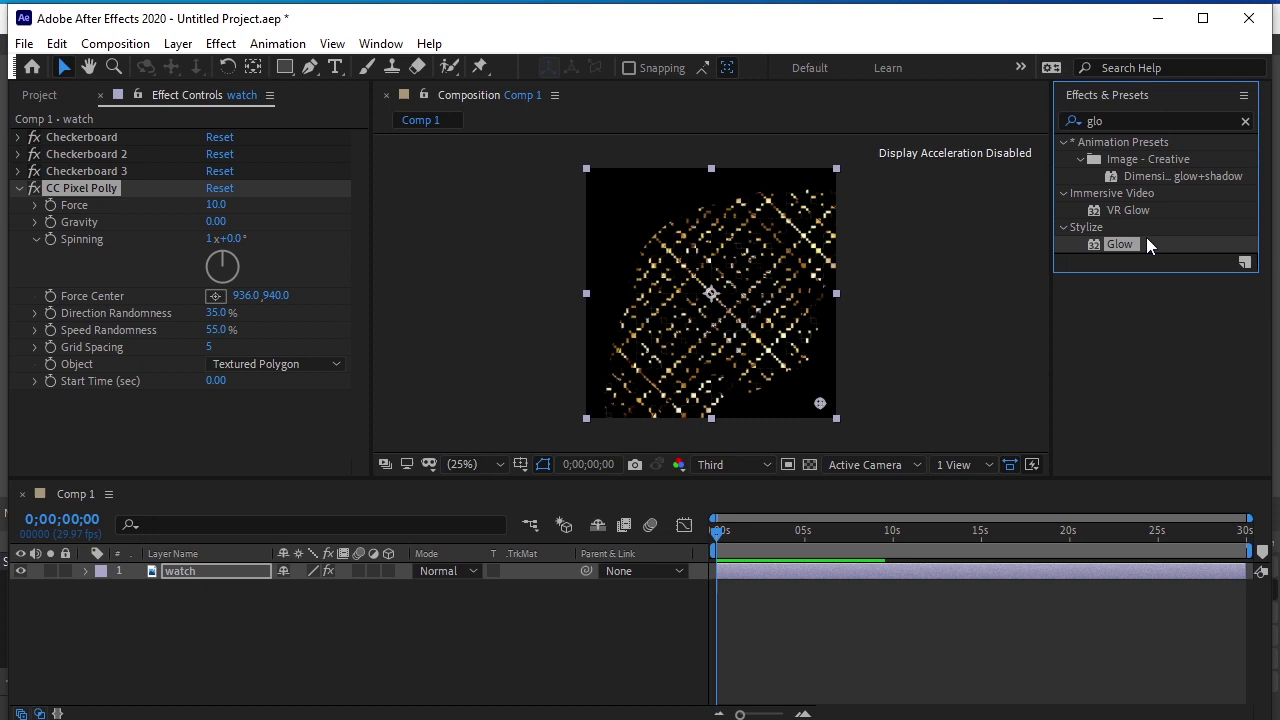
drag(1156, 241, 778, 302)
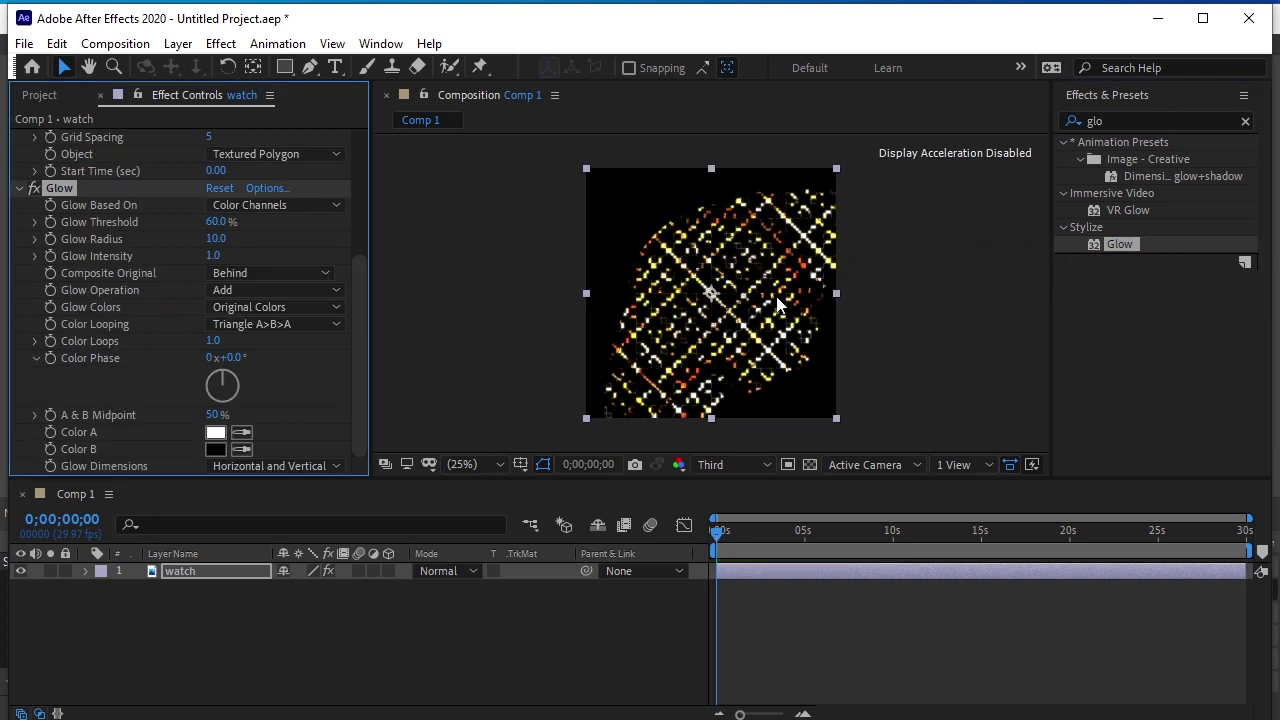
- Set the Glow Threshold to 45% and Radius to 14
click(214, 221)
text(45)
key(Return)
click(220, 238)
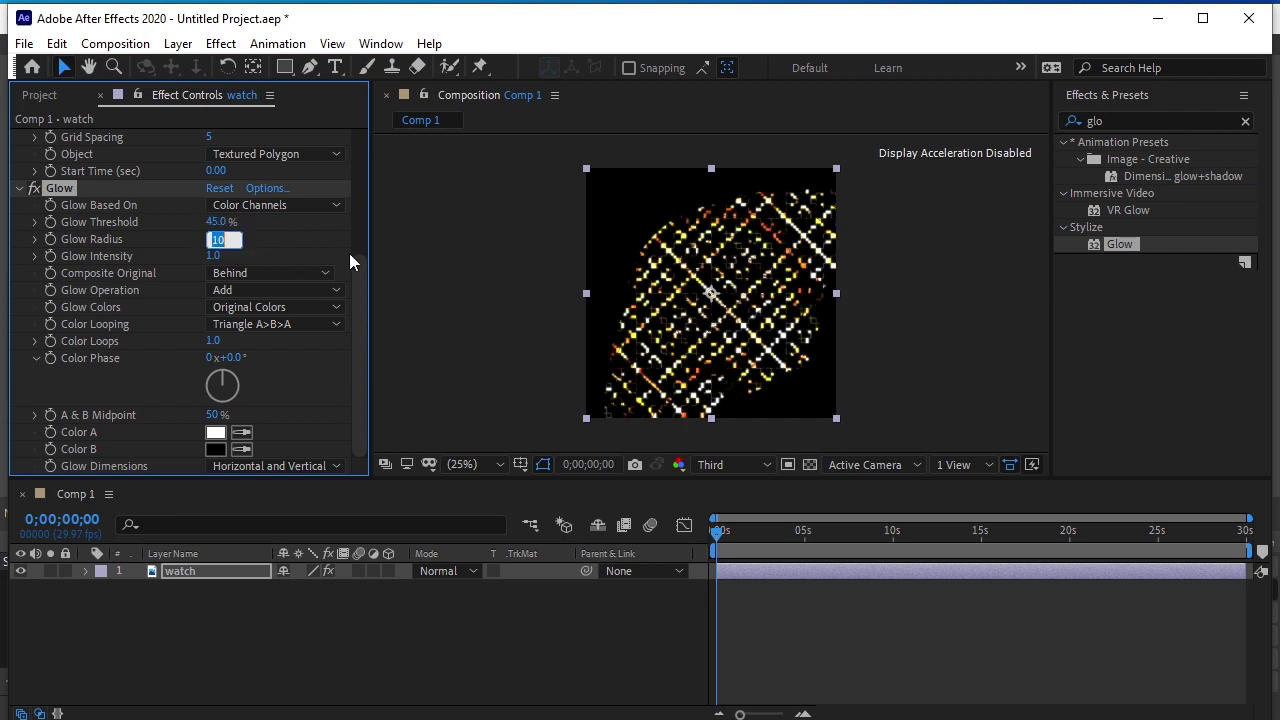
text(14)
key(Return)
- Raise the Glow Radius to 35 and preview the glowing particles
key(space)
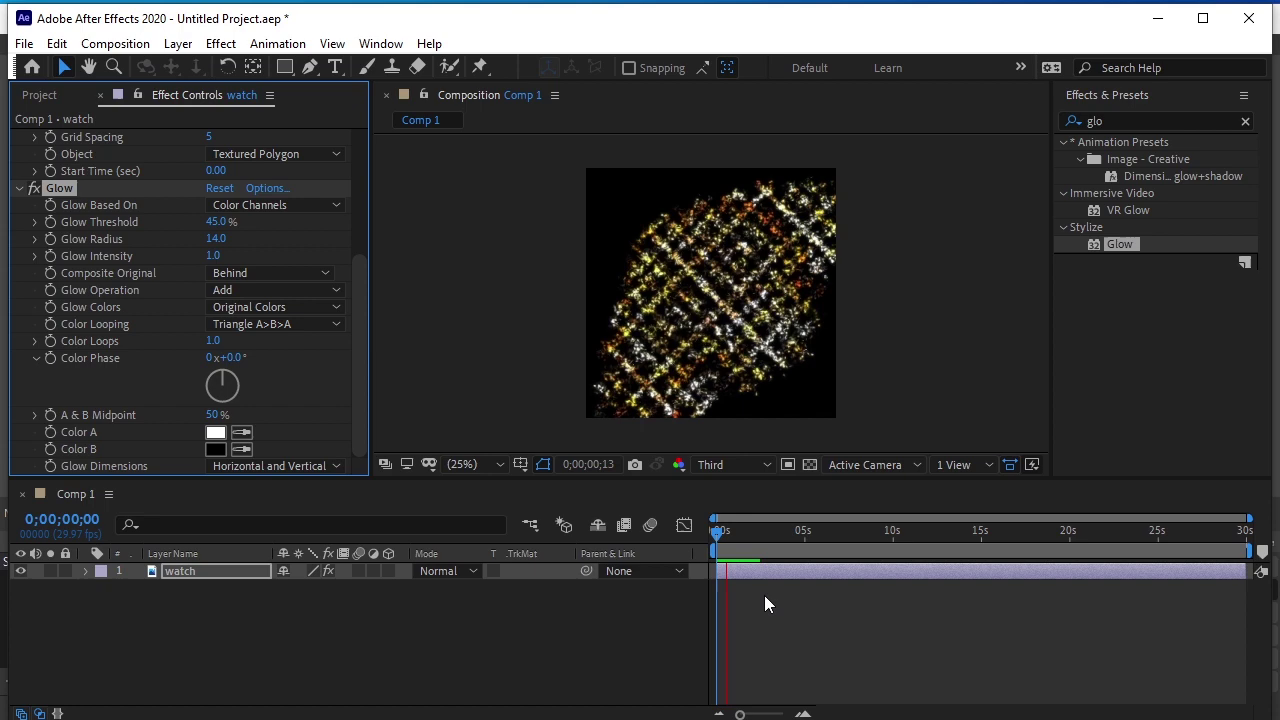
key(space)
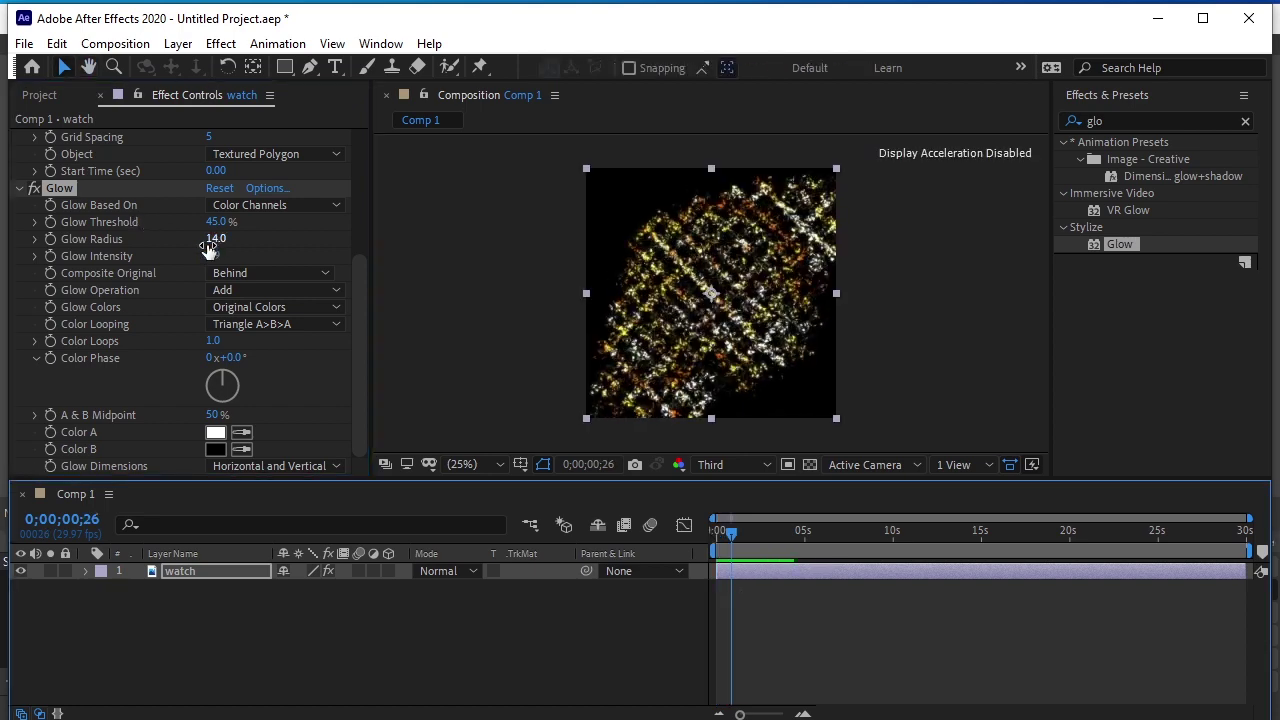
drag(214, 238, 234, 238)
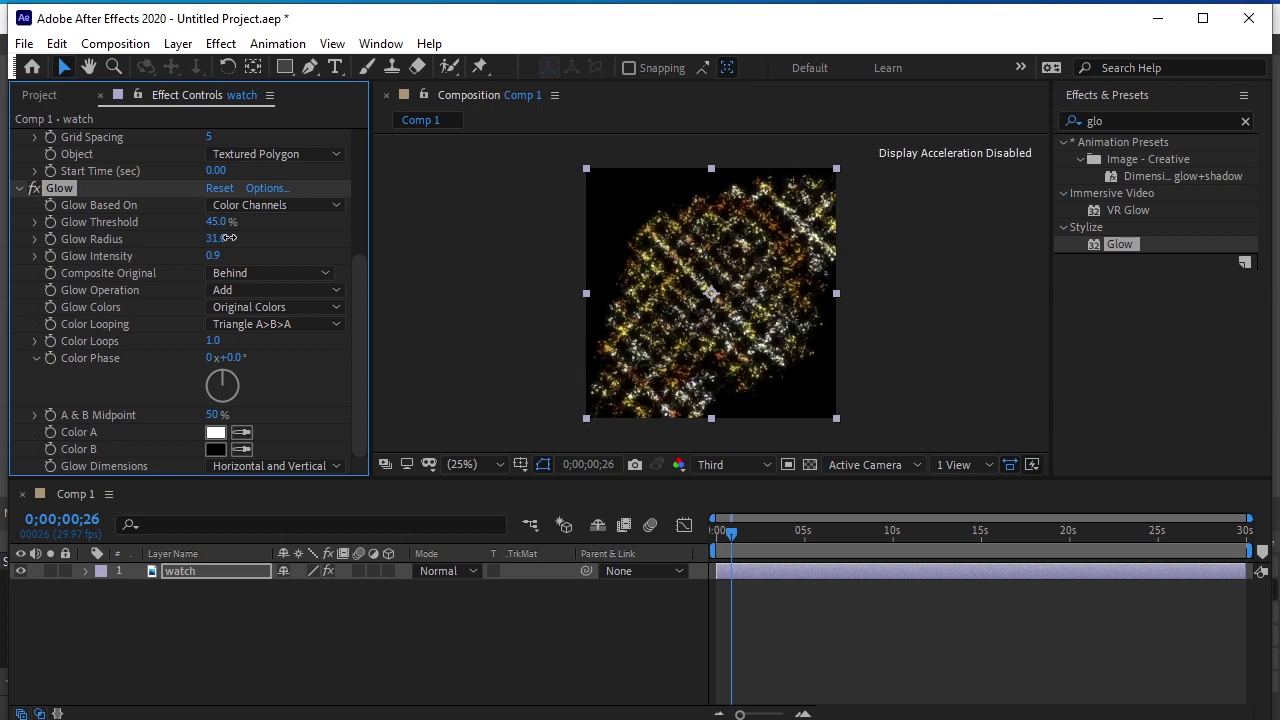
key(space)
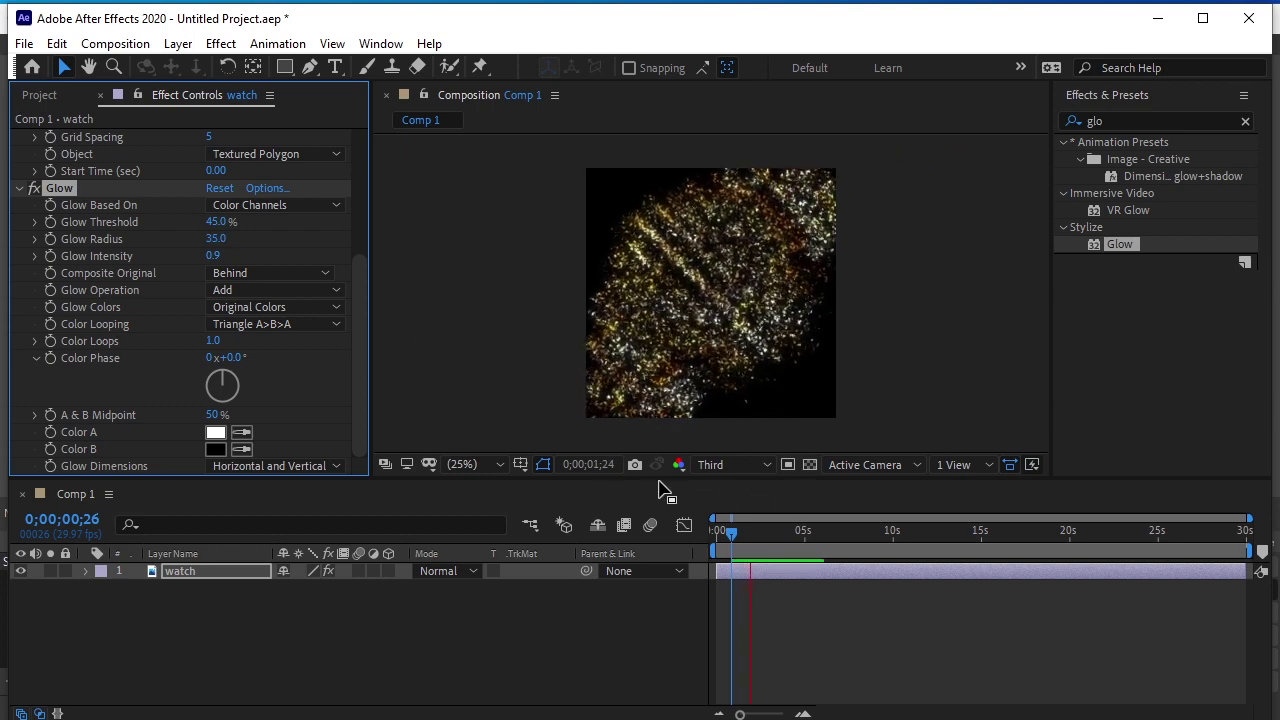
click(897, 683)
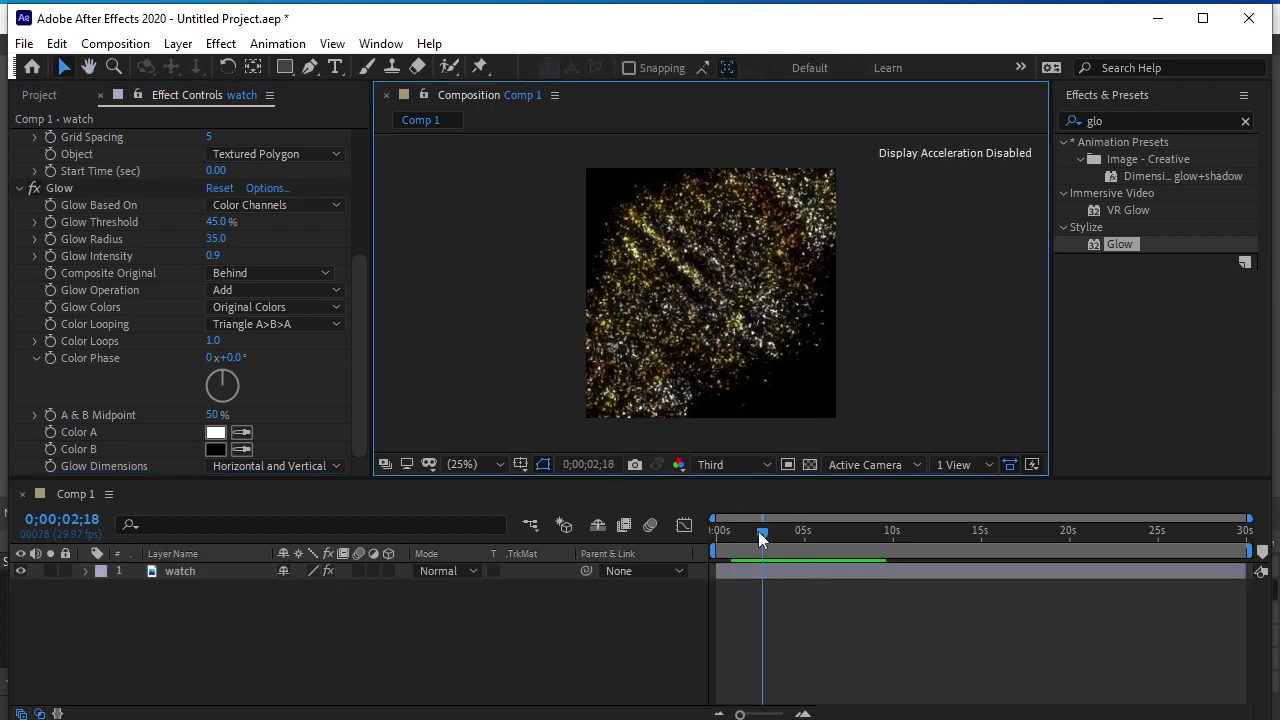
drag(758, 534, 702, 552)
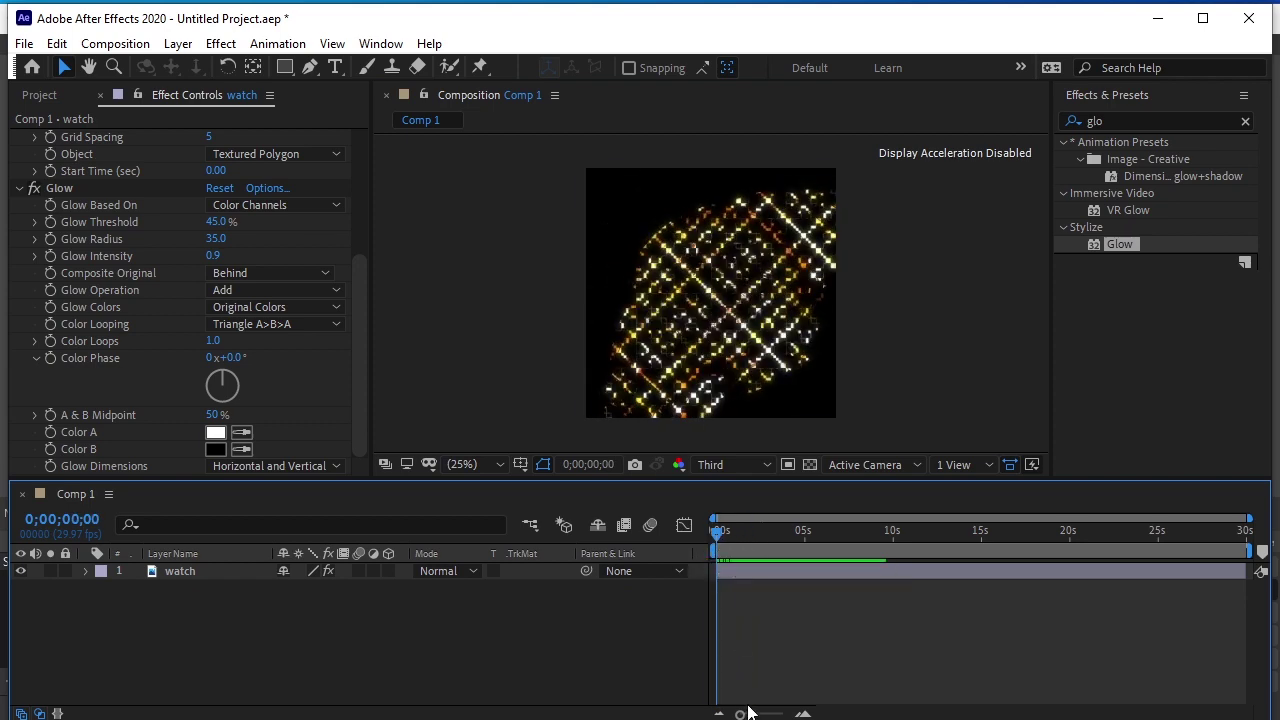
- Keyframe the watch layer's Opacity at 100% at 2 seconds and 0% at 4 seconds
drag(740, 714, 766, 714)
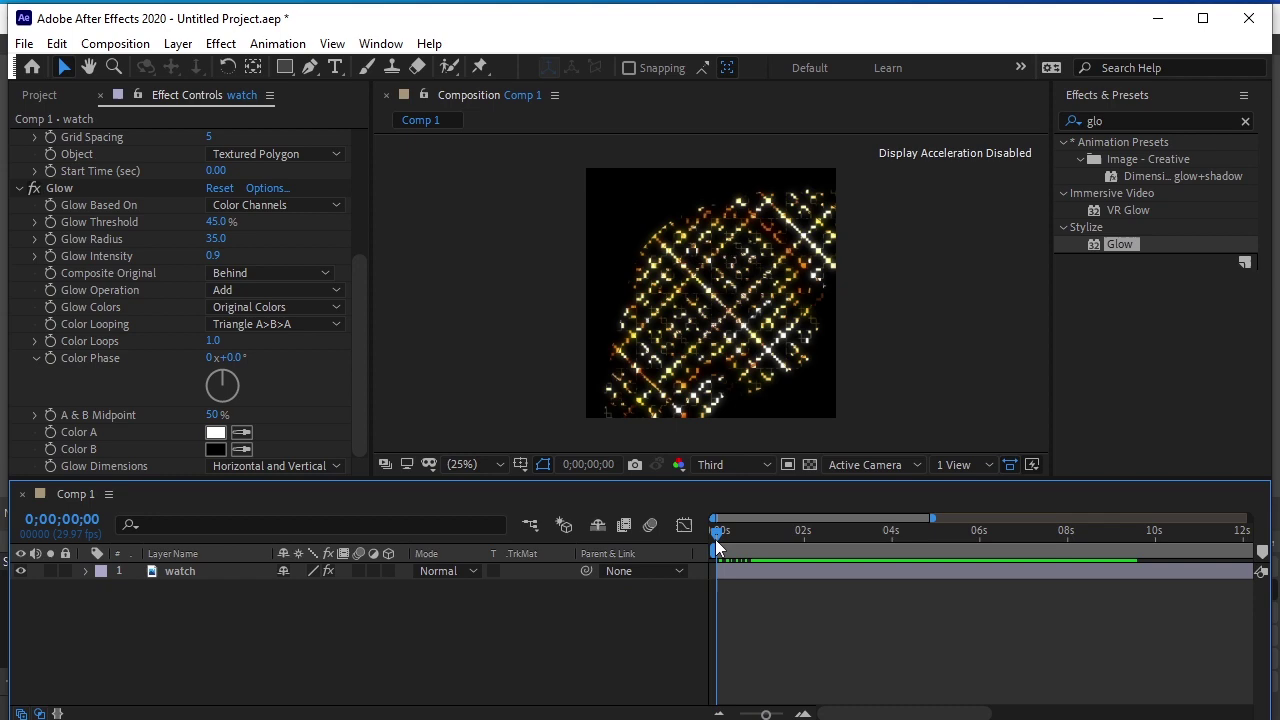
drag(717, 534, 805, 584)
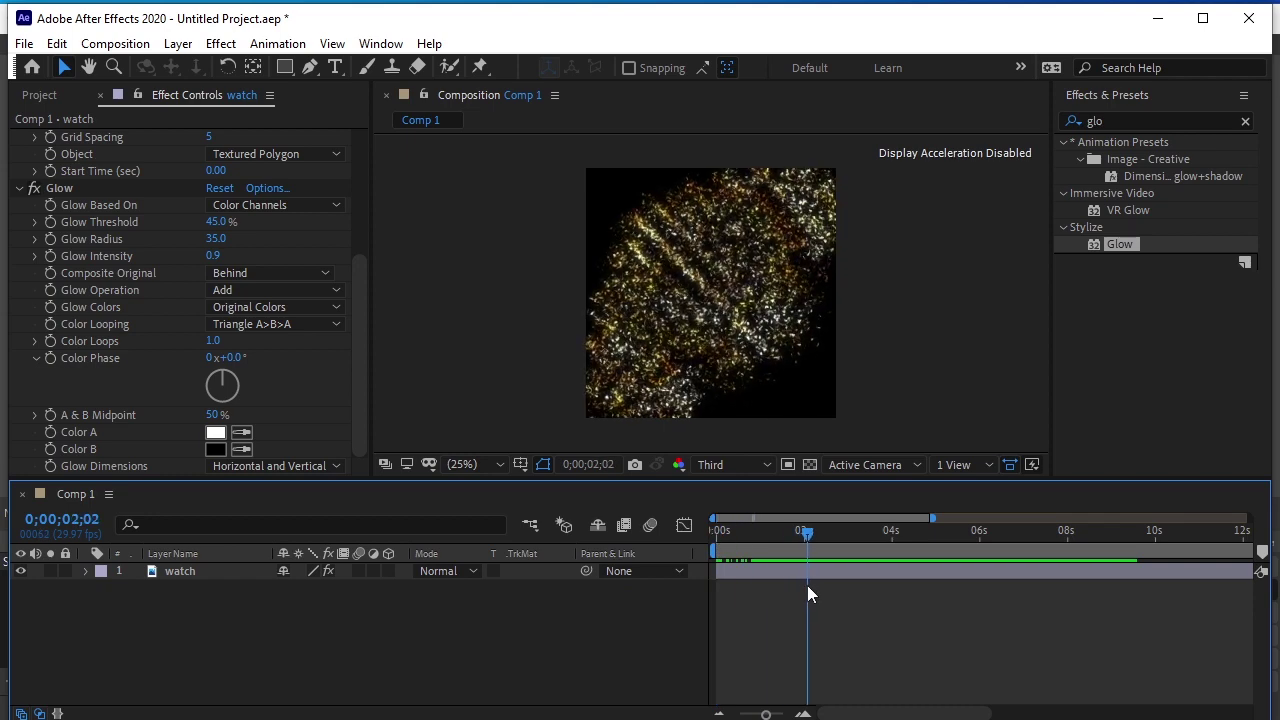
click(221, 579)
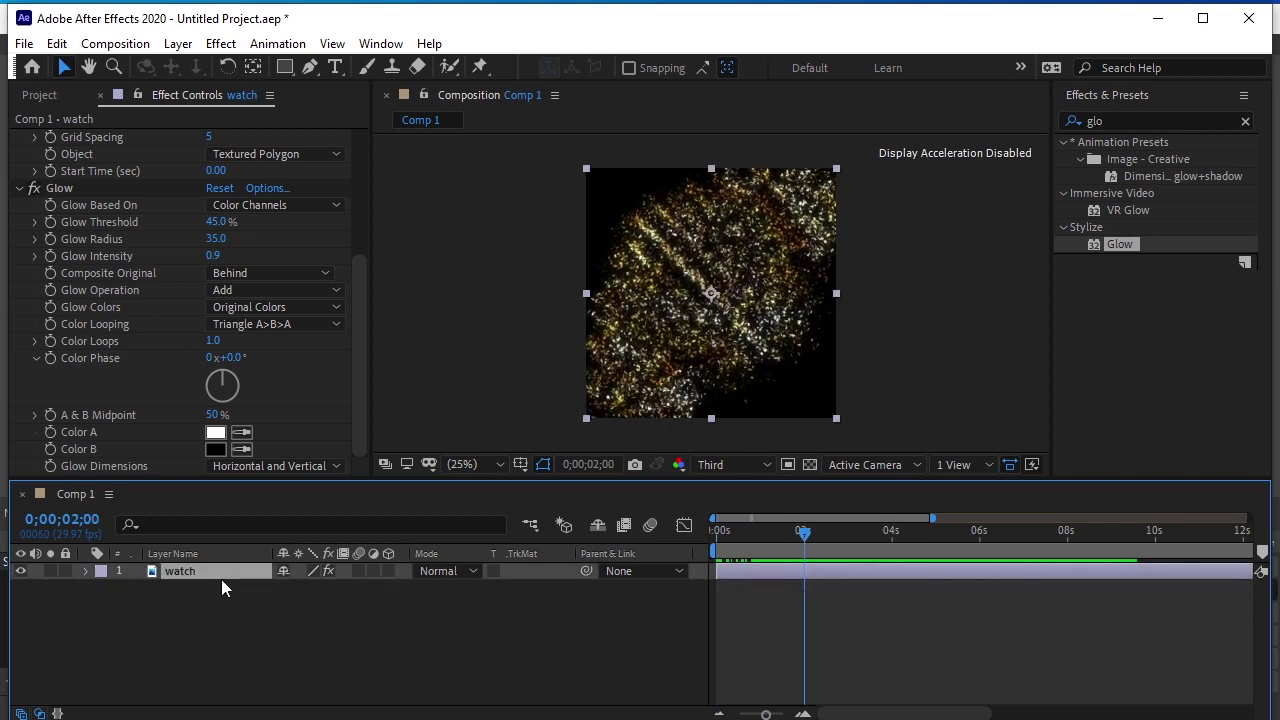
key(t)
click(136, 589)
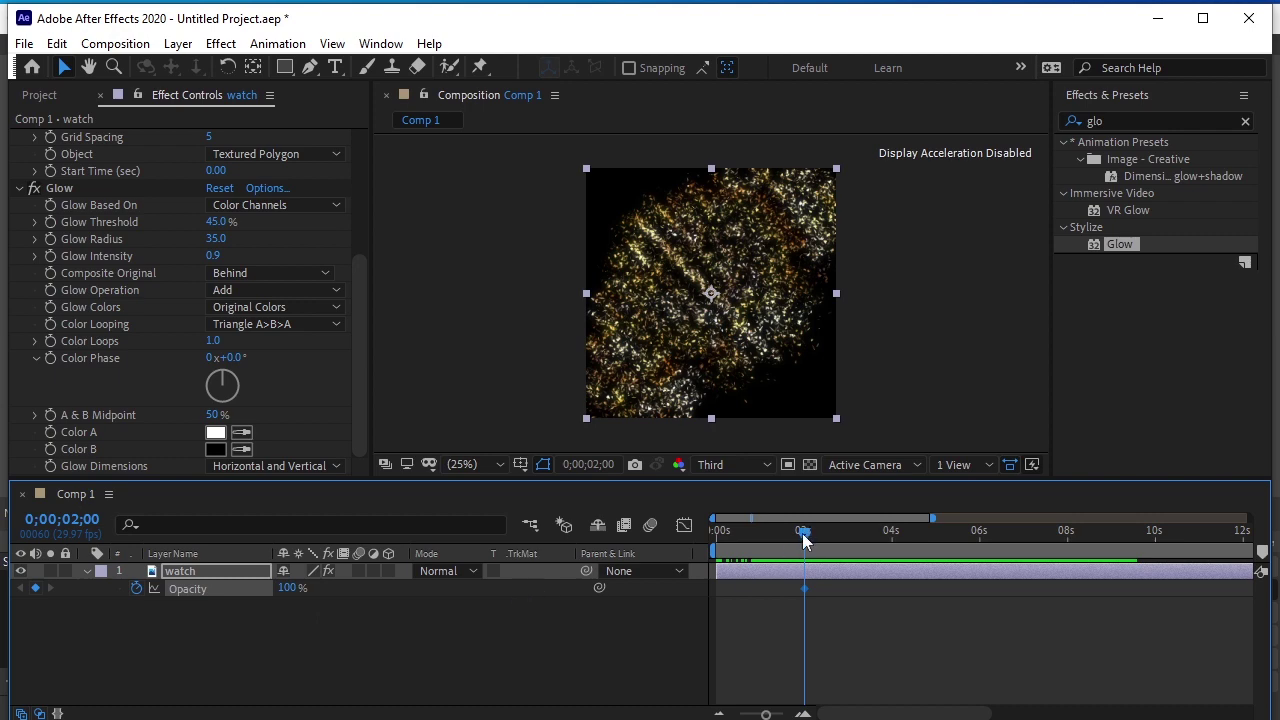
drag(804, 539, 889, 652)
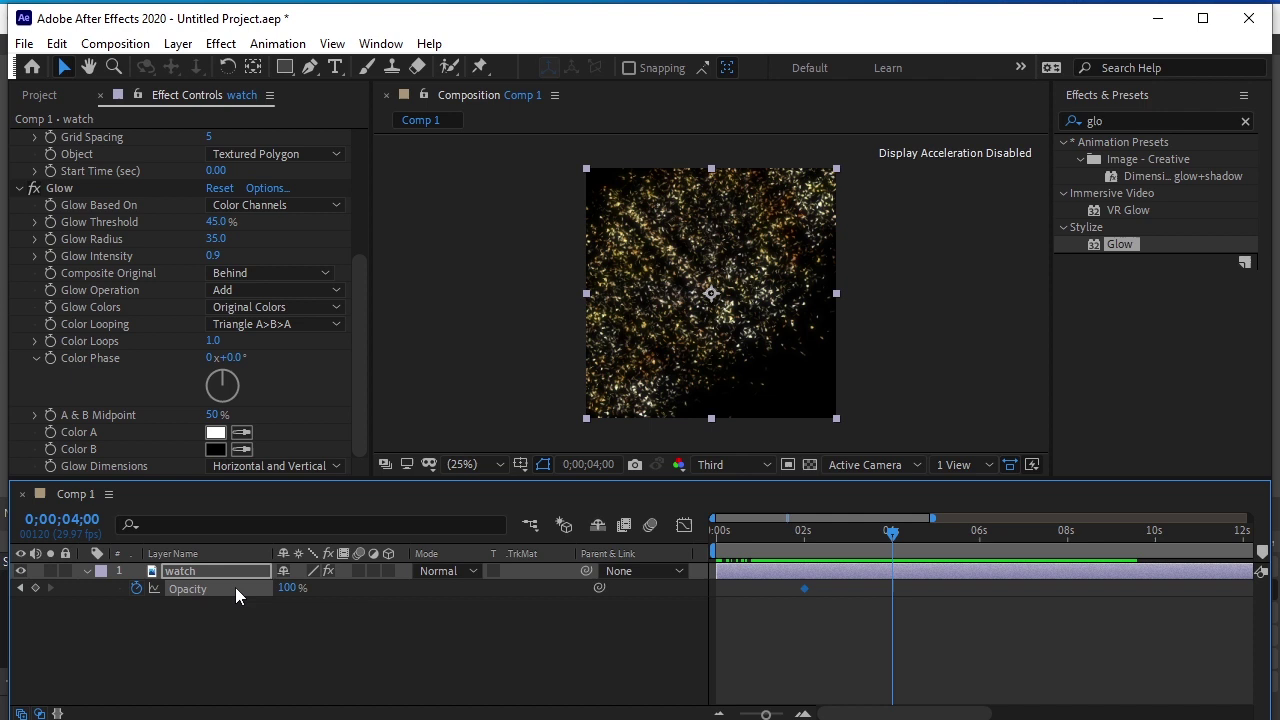
drag(283, 587, 95, 600)
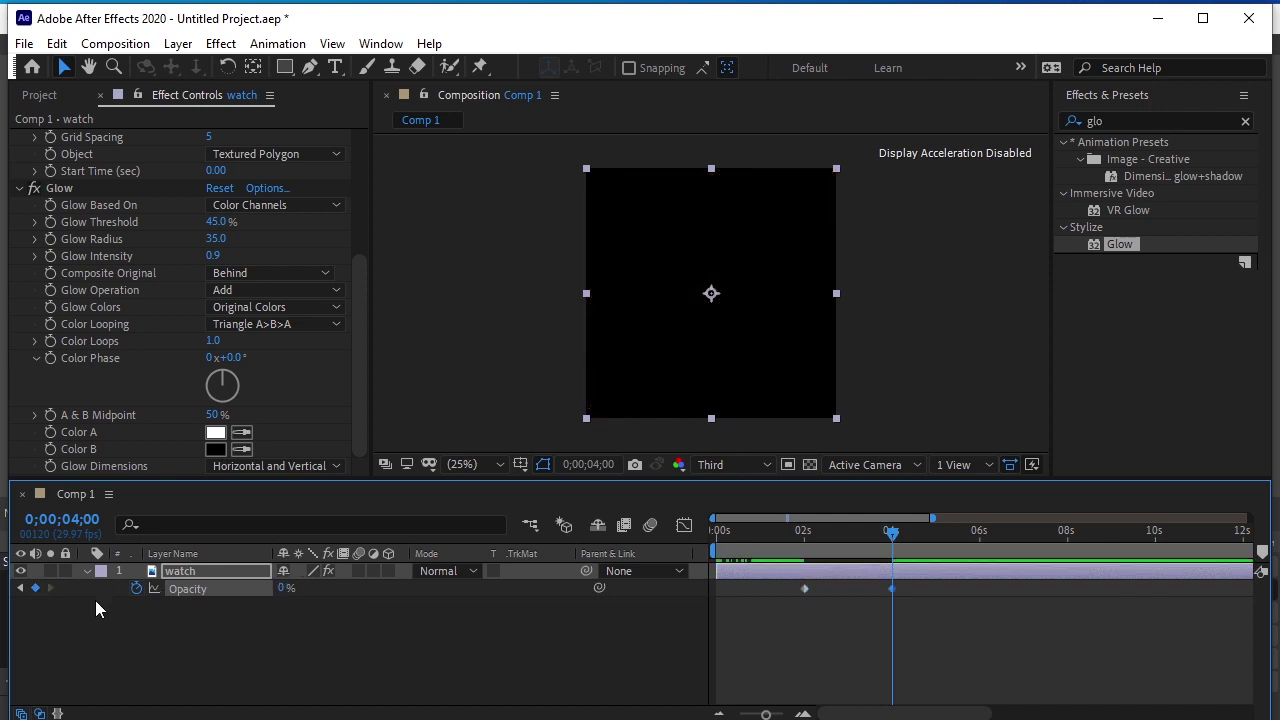
click(242, 656)
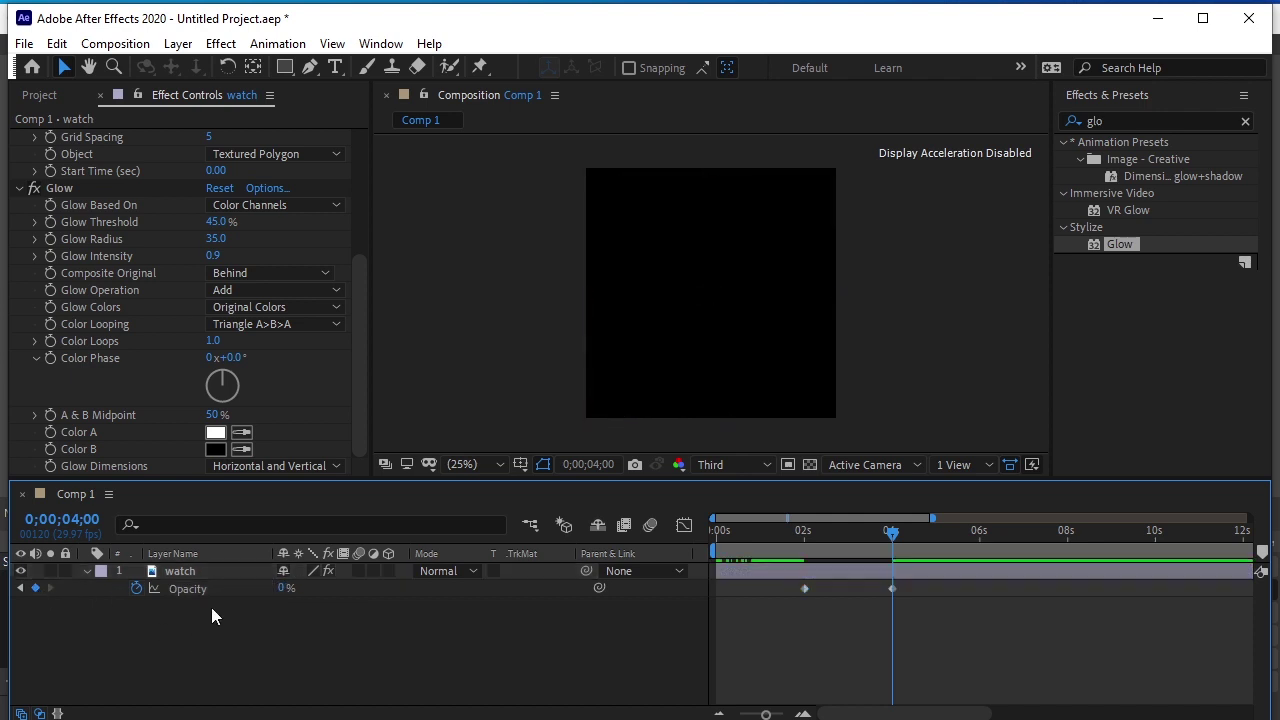
click(187, 588)
- Pre-compose the watch layer with all attributes moved into a composition named 'sparkle'
click(85, 569)
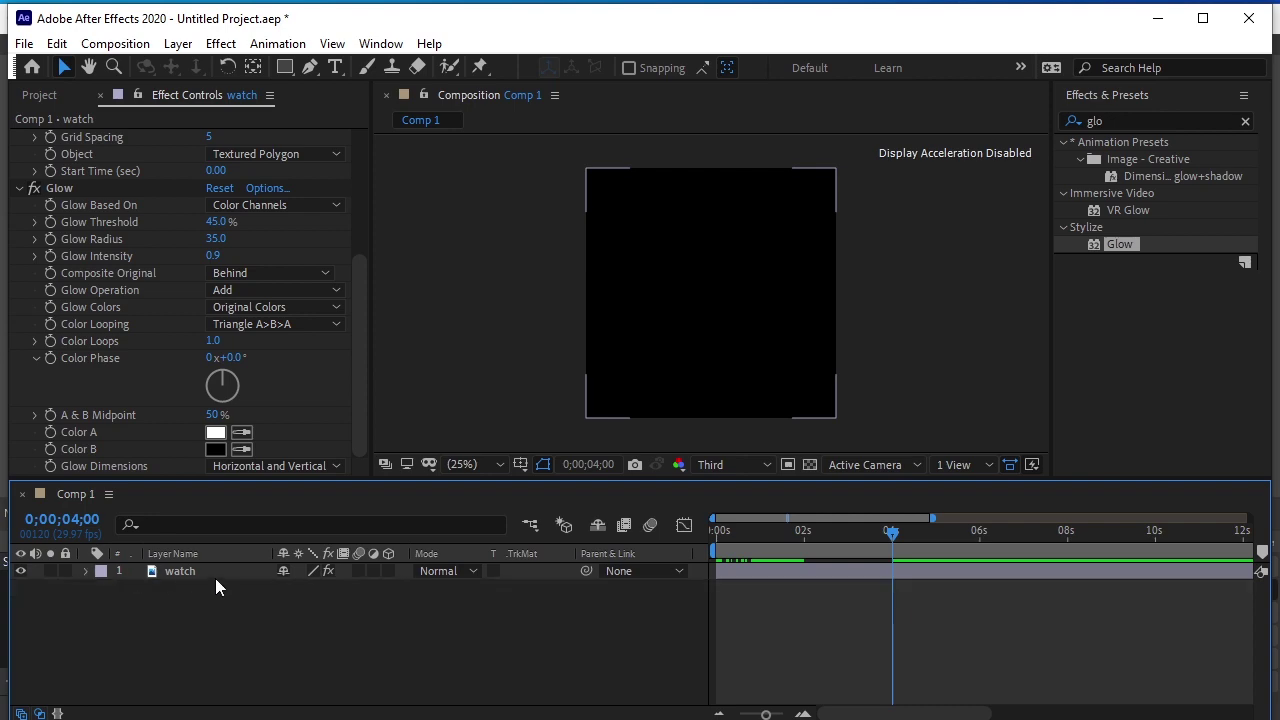
click(219, 575)
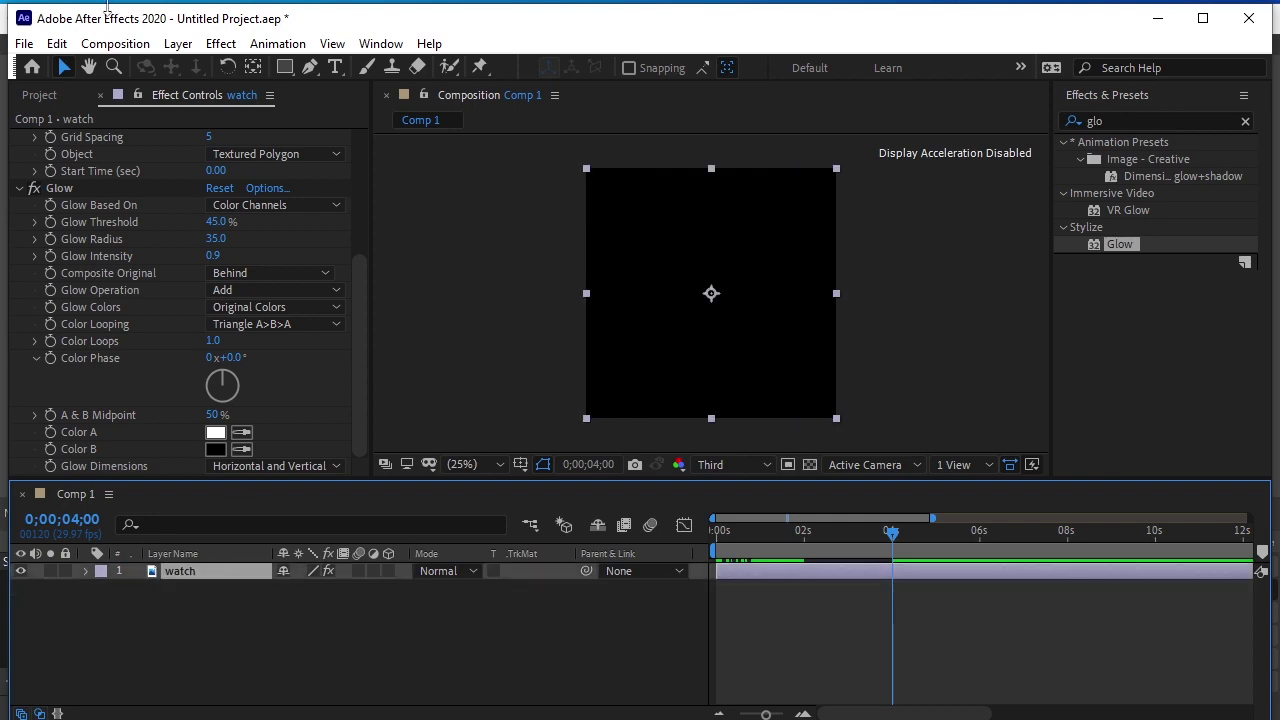
click(178, 43)
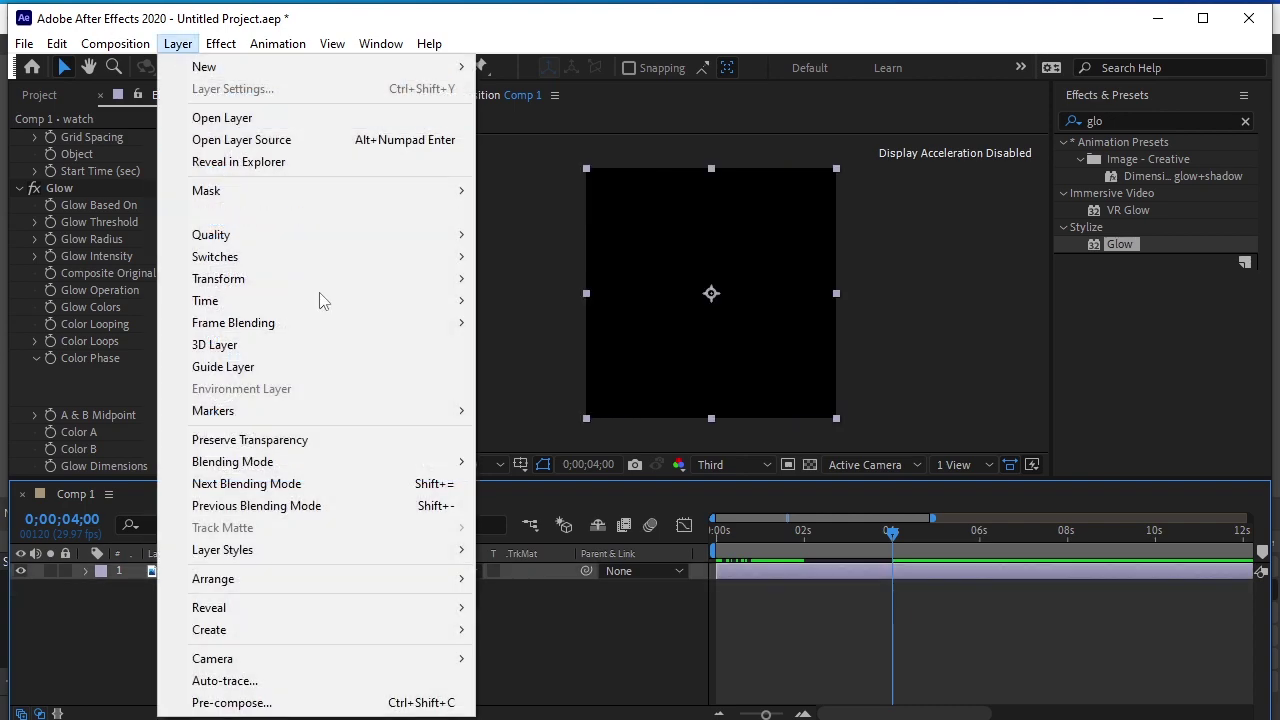
click(372, 702)
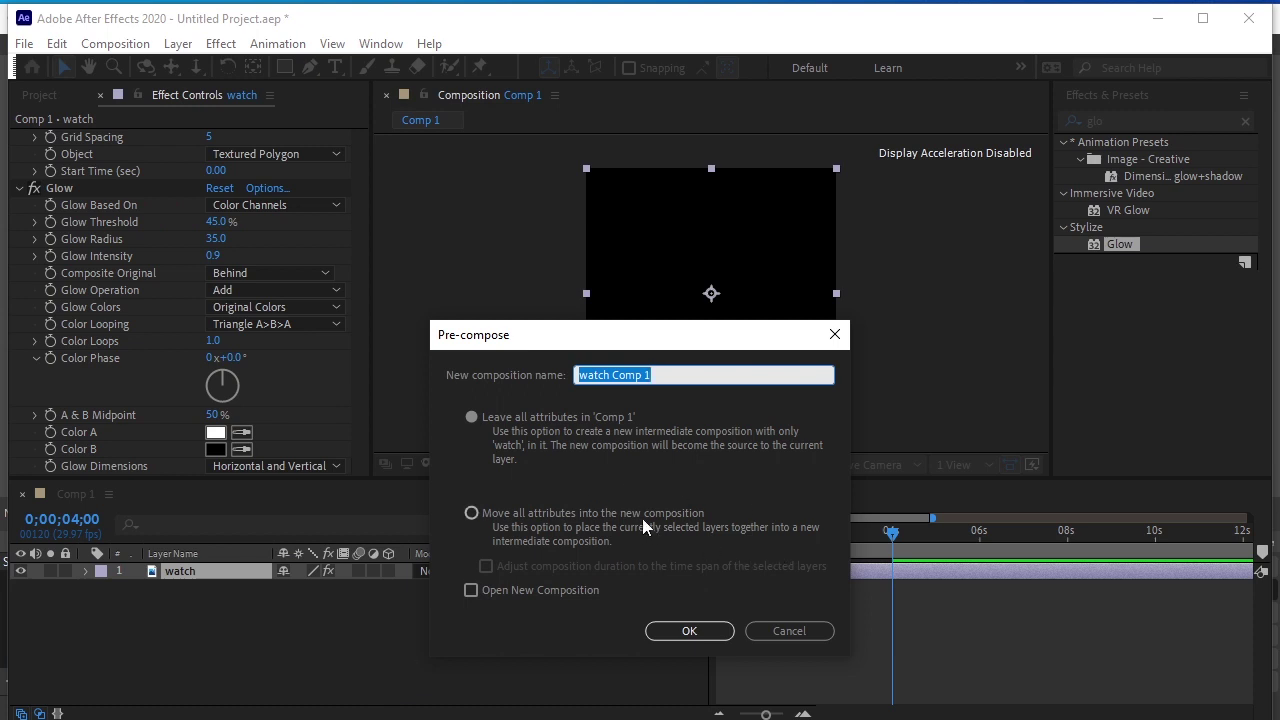
click(616, 513)
click(662, 375)
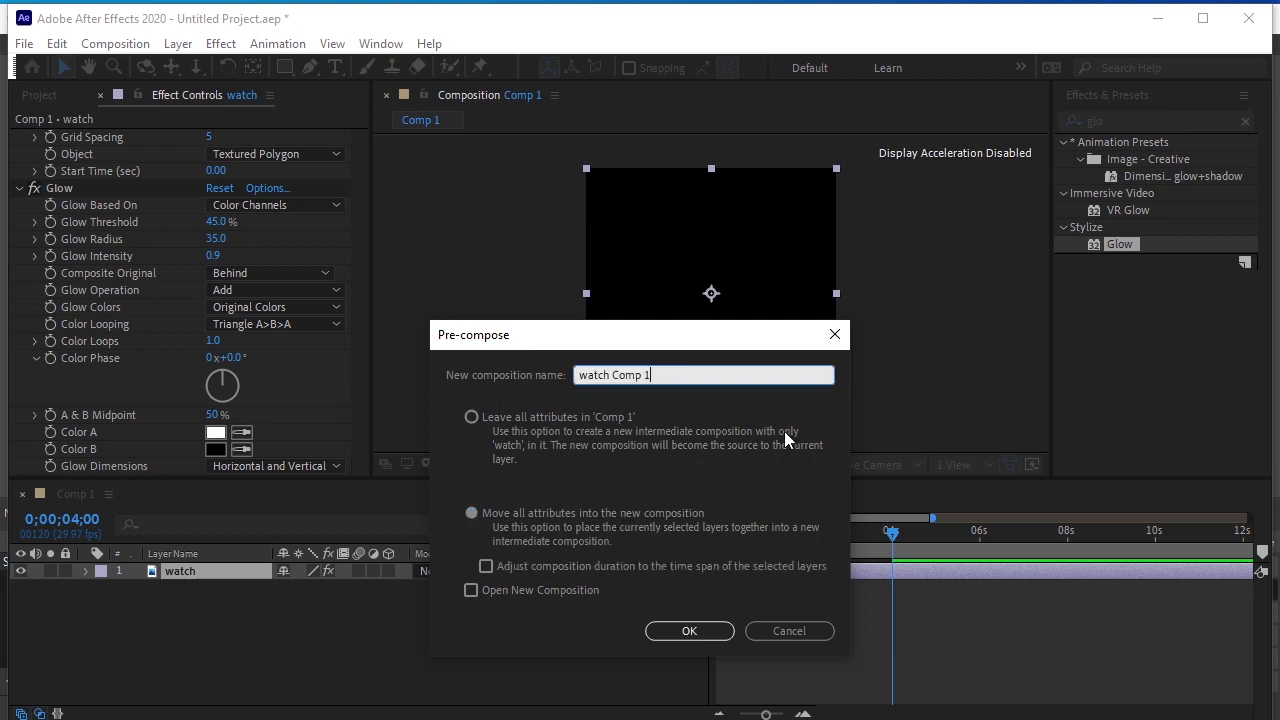
key(BackSpace)
key(BackSpace)
key(BackSpace)
key(BackSpace)
key(BackSpace)
key(BackSpace)
key(BackSpace)
key(BackSpace)
key(BackSpace)
key(BackSpace)
key(BackSpace)
key(BackSpace)
text(sparkle)
key(Return)
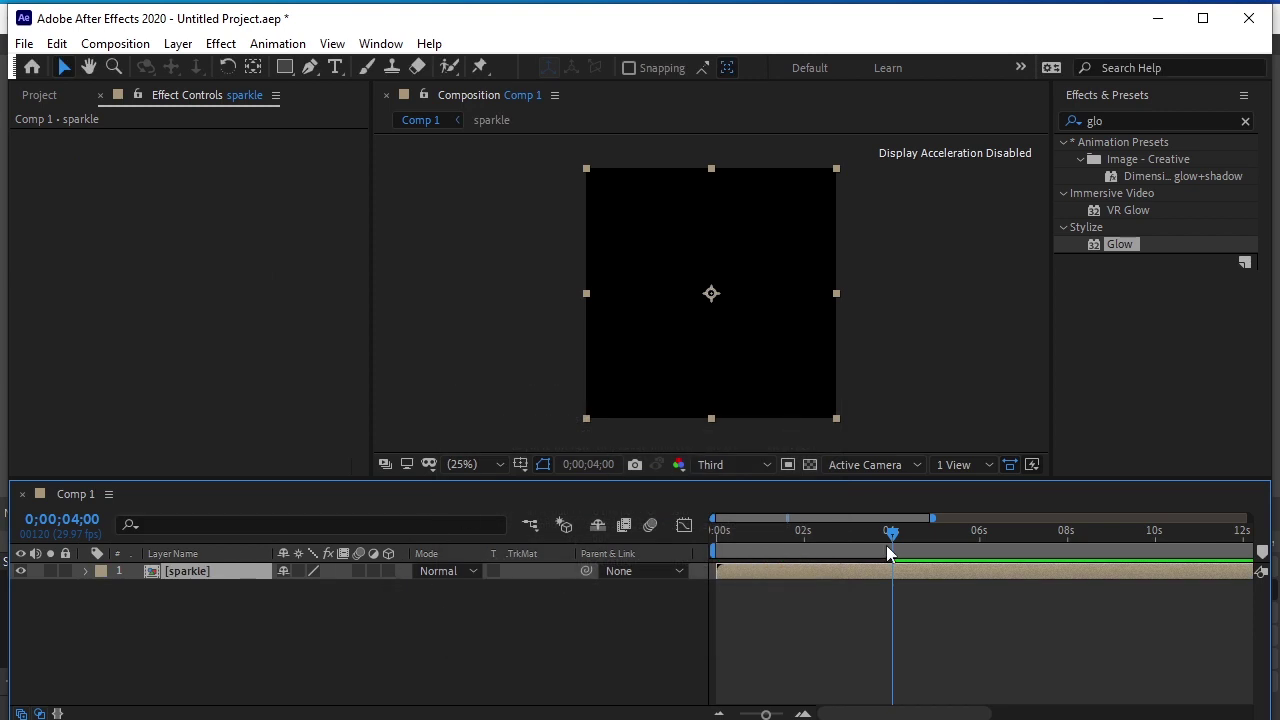
- Duplicate the sparkle layer and keyframe the top copy's Opacity at 0% at the start
drag(891, 531, 639, 526)
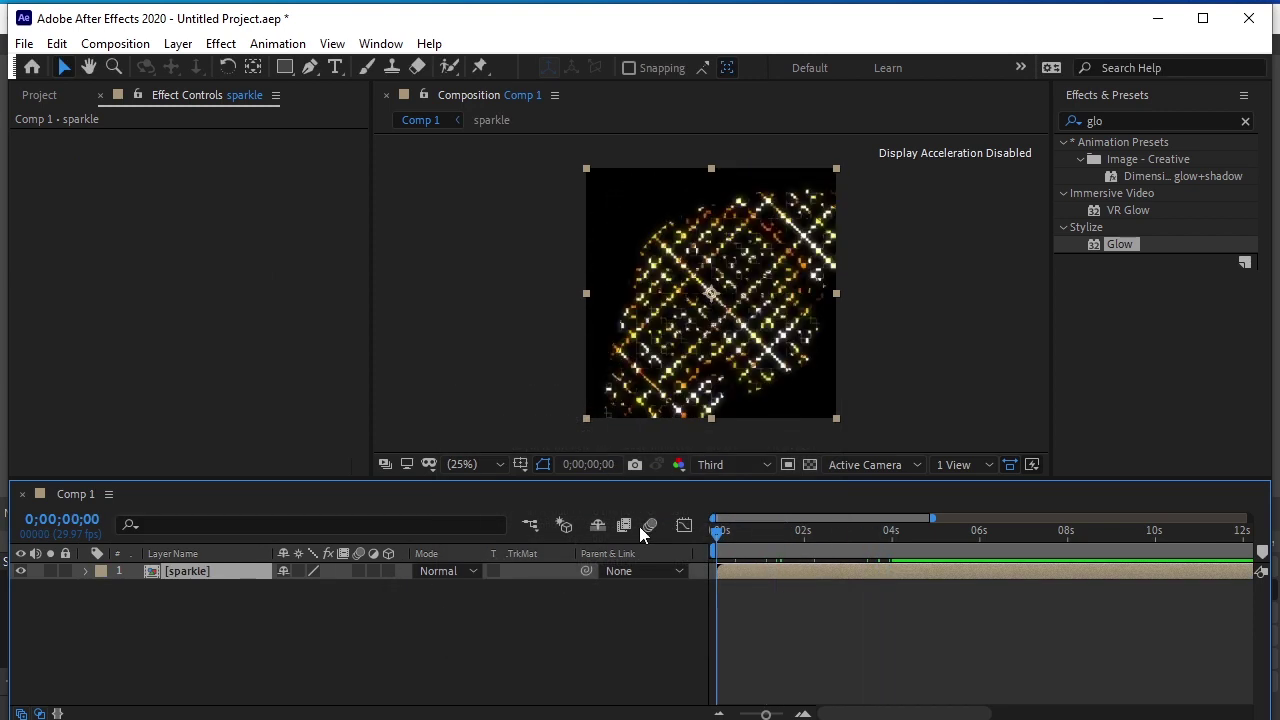
click(187, 600)
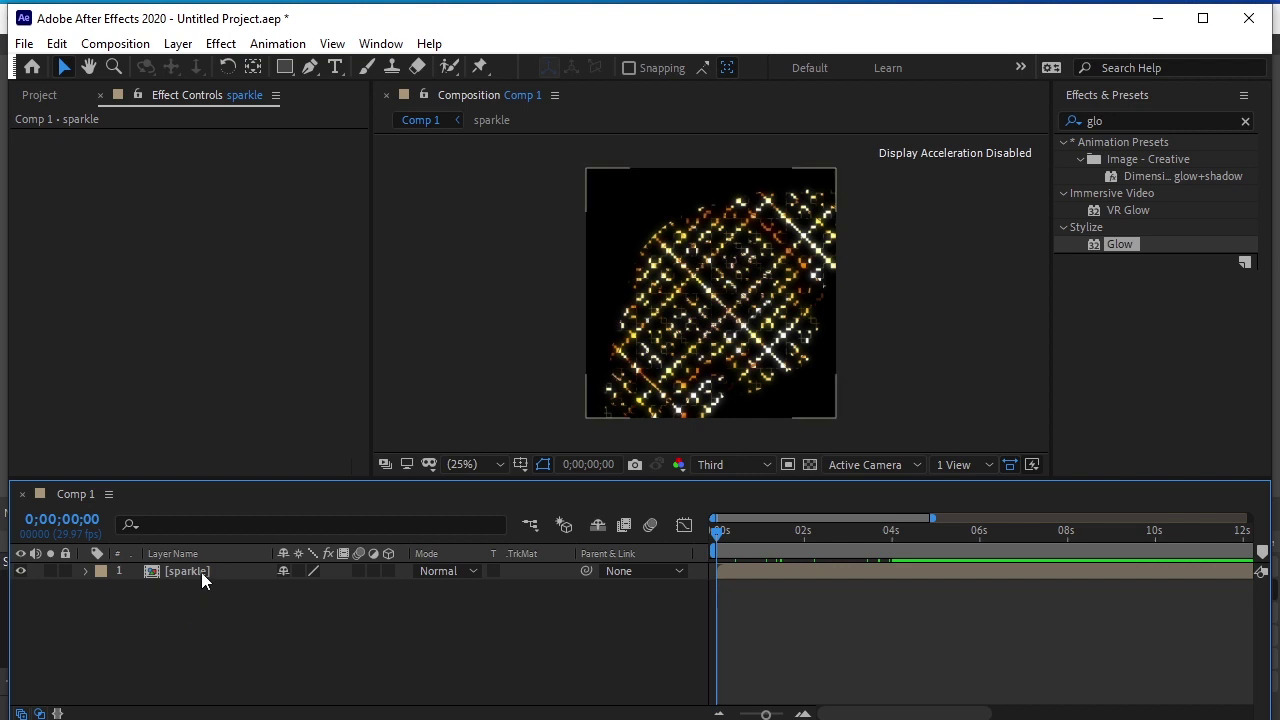
click(201, 572)
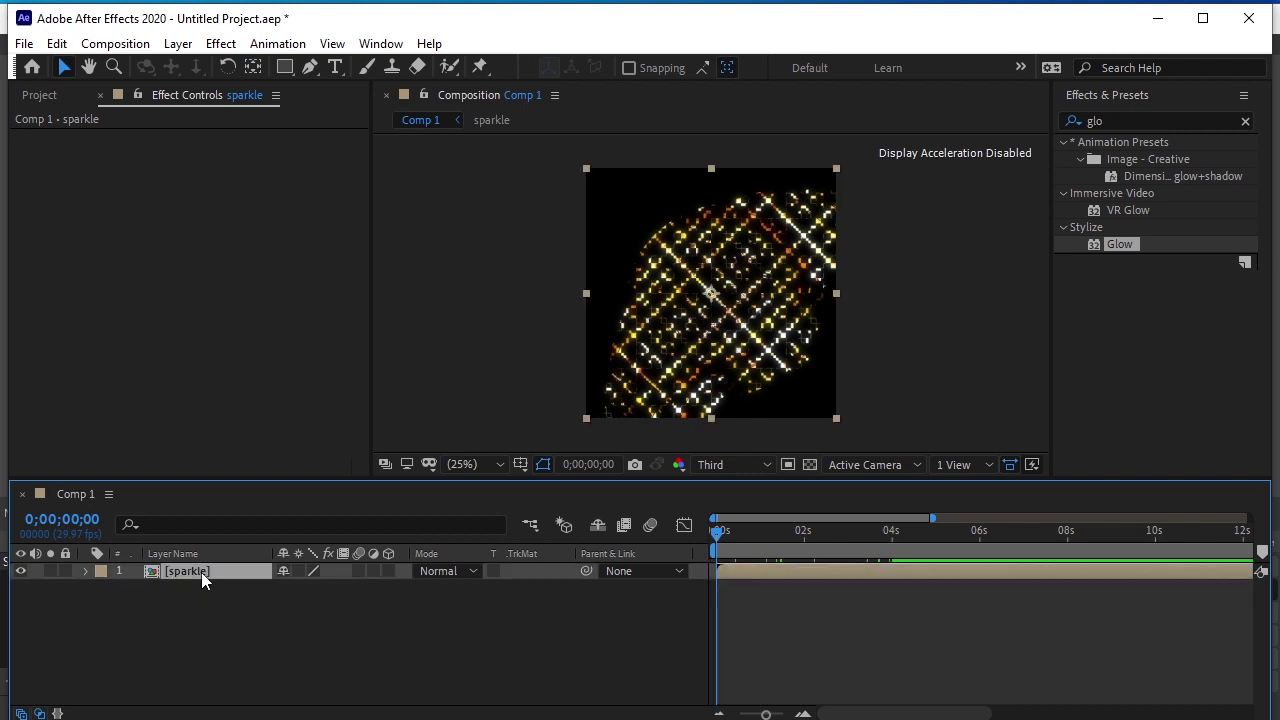
key(ctrl+d)
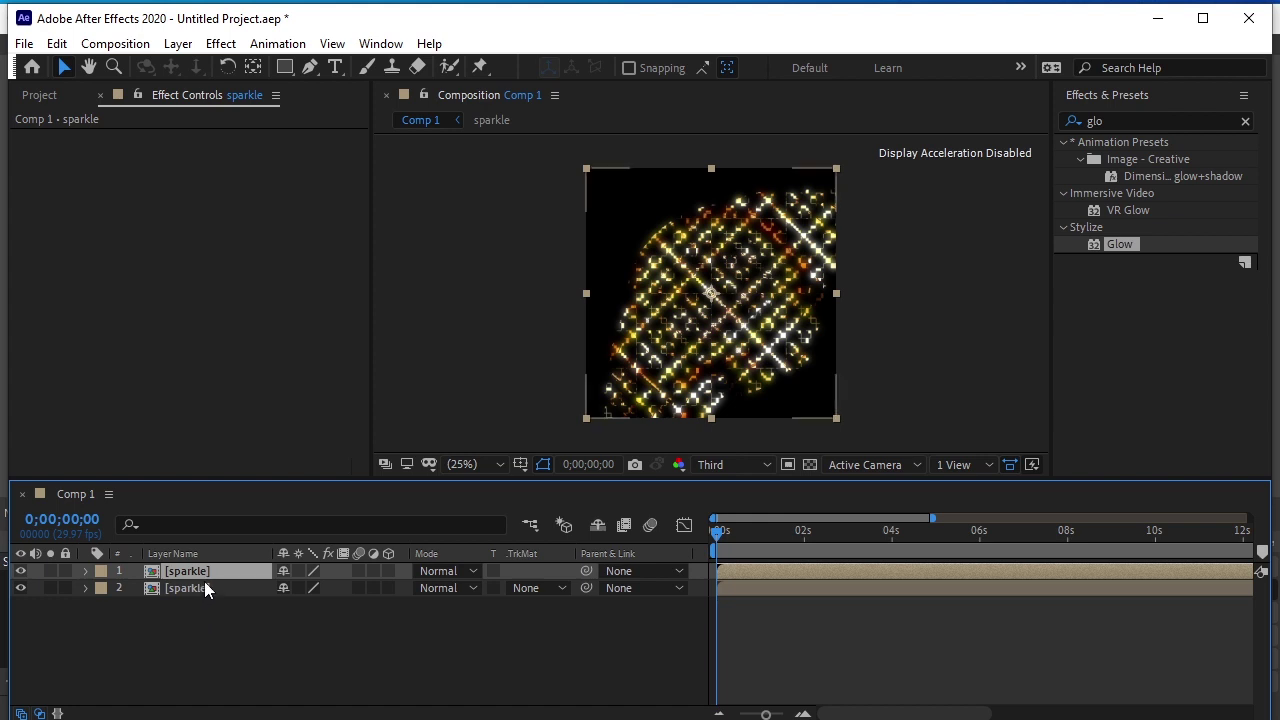
key(t)
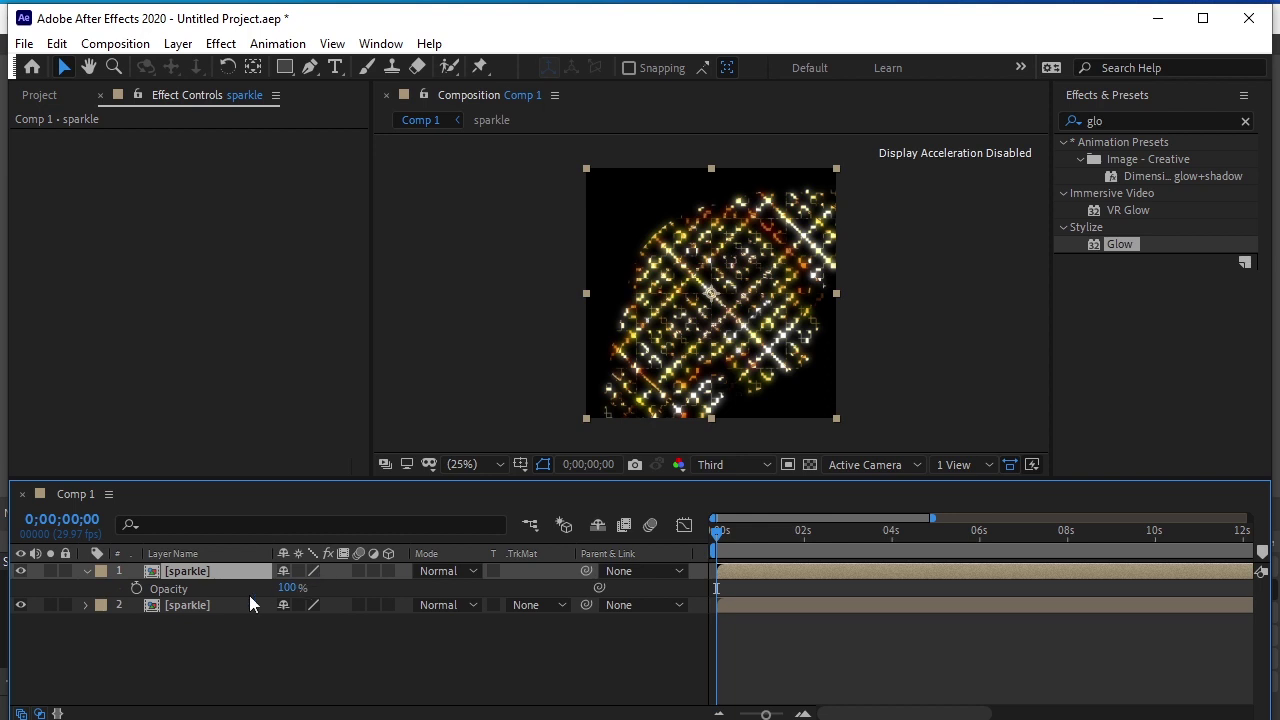
click(137, 589)
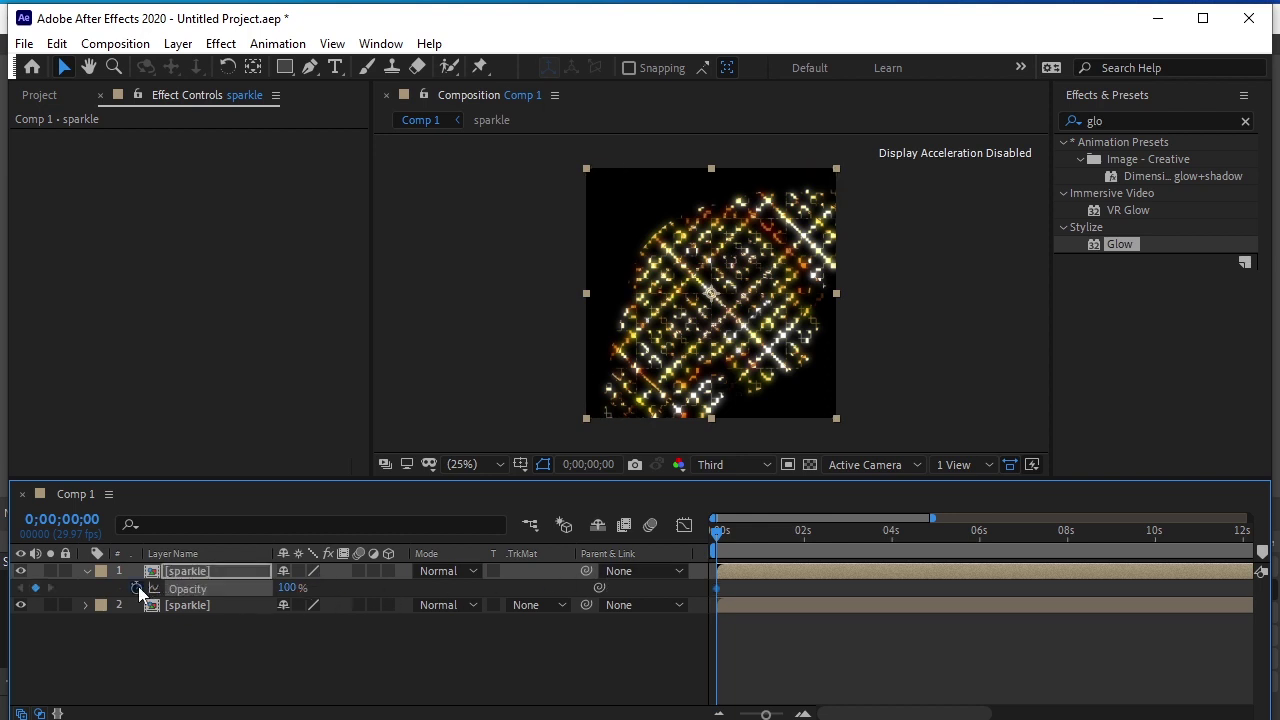
click(289, 588)
text(0)
key(Return)
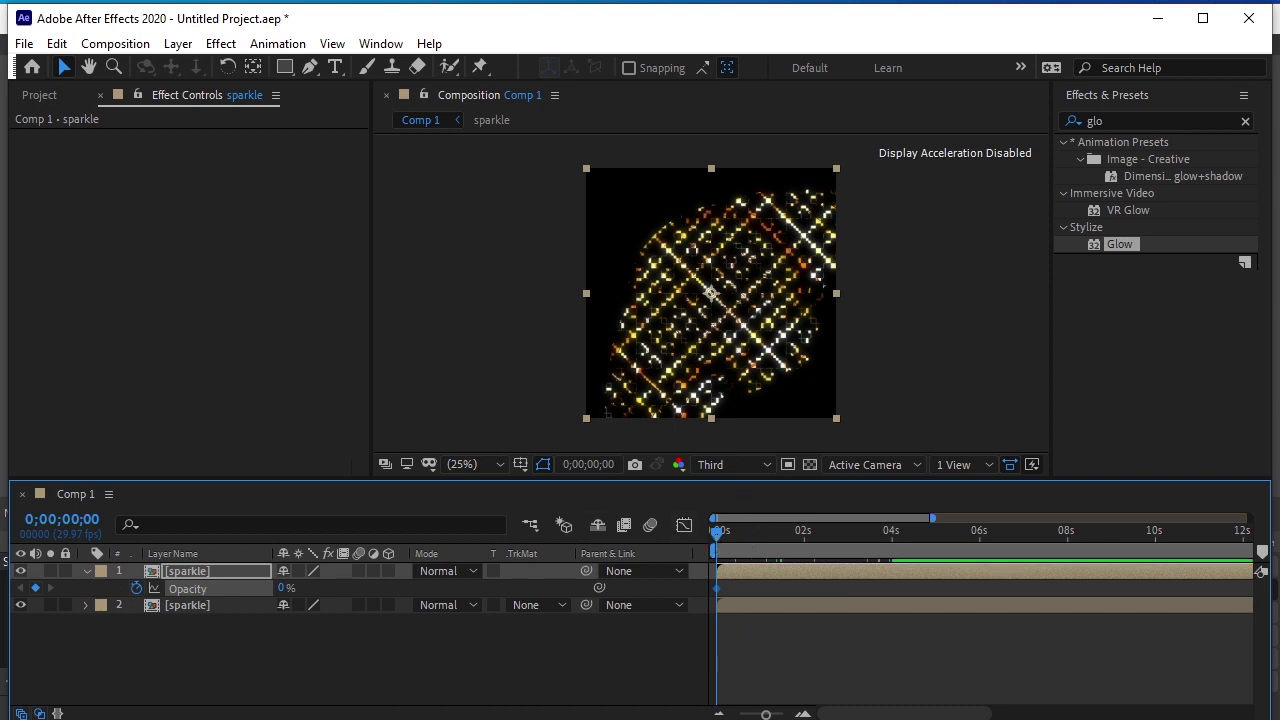
- Keyframe the top copy's Opacity to 100% at 1 second and preview the fade-in
drag(766, 714, 768, 714)
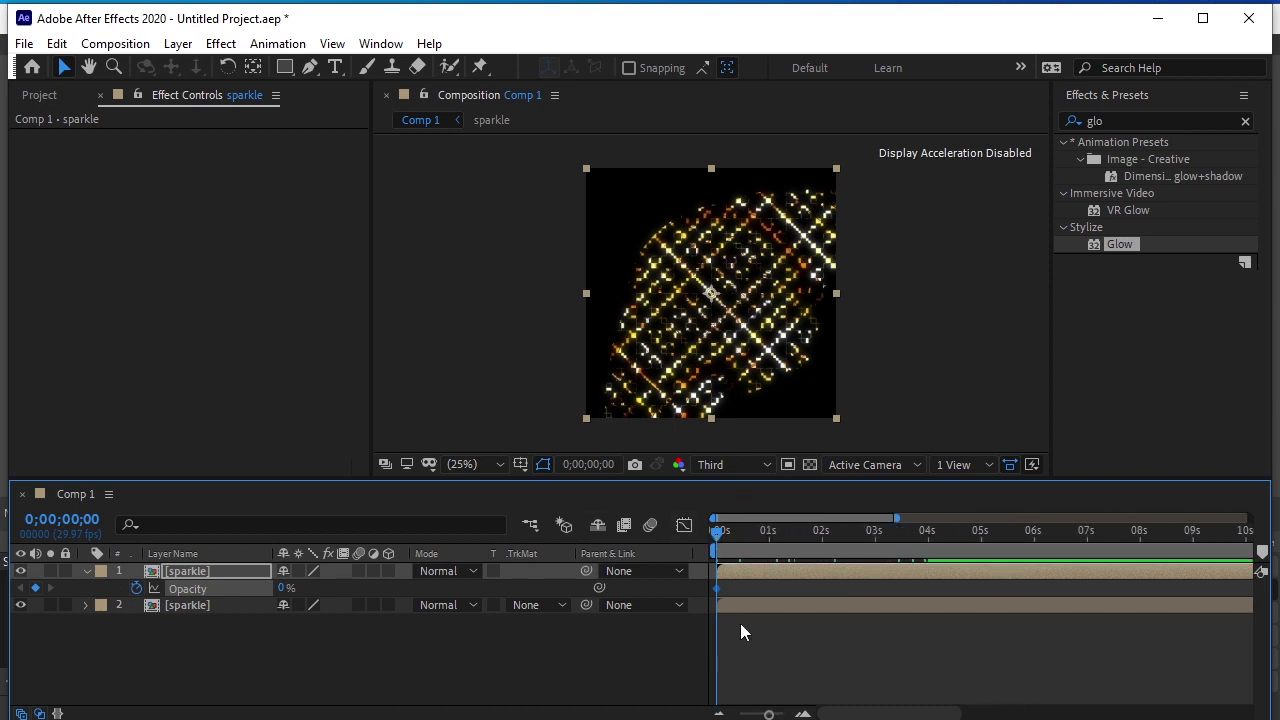
drag(716, 532, 774, 579)
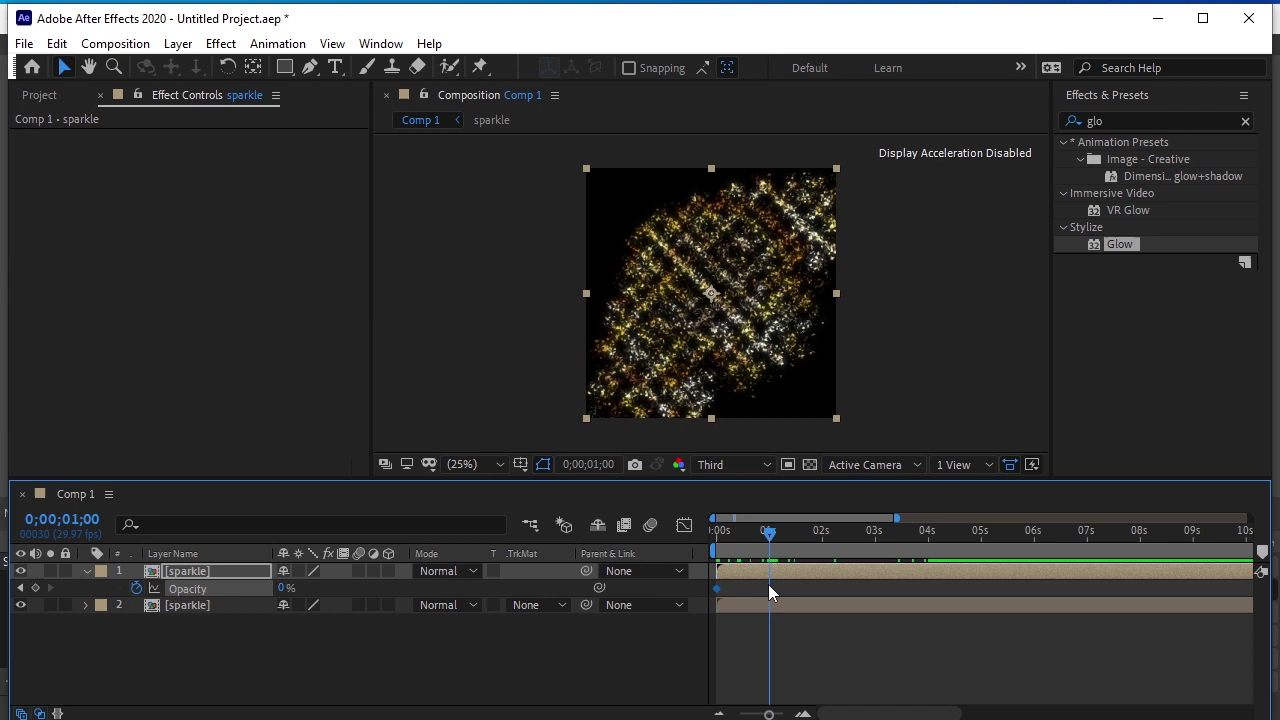
click(286, 588)
text(100)
key(Return)
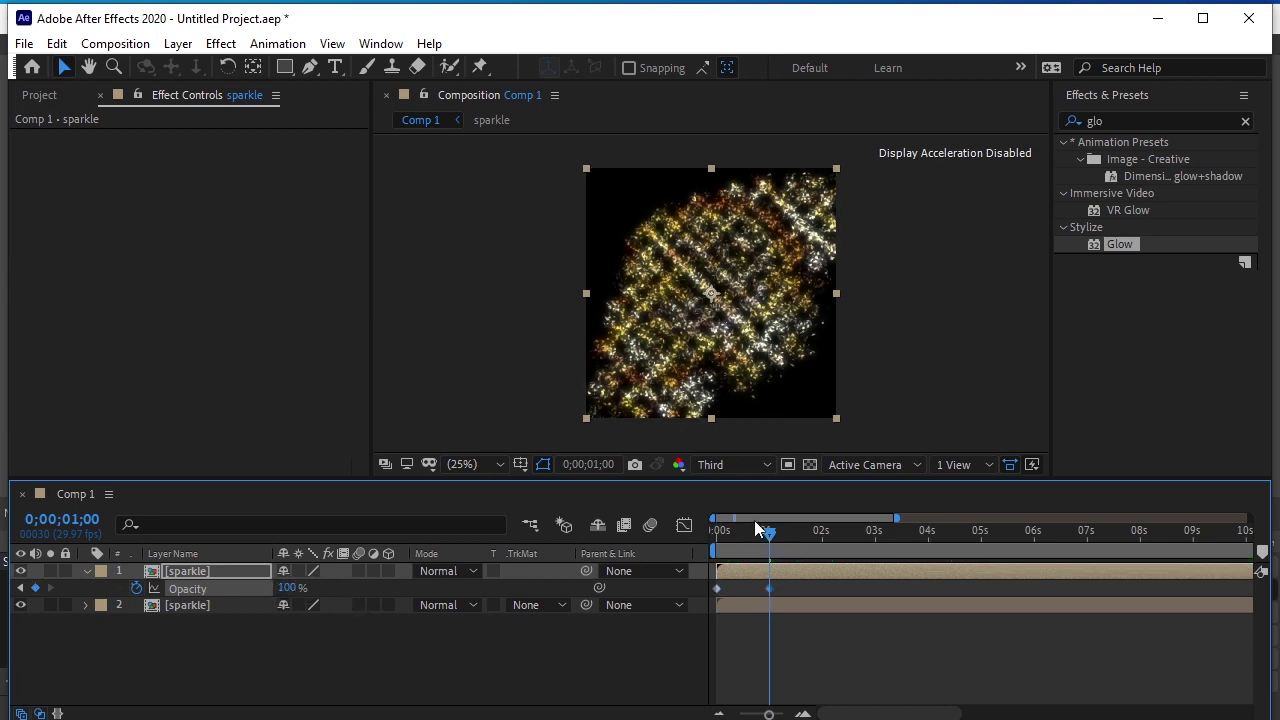
drag(767, 530, 652, 550)
key(space)
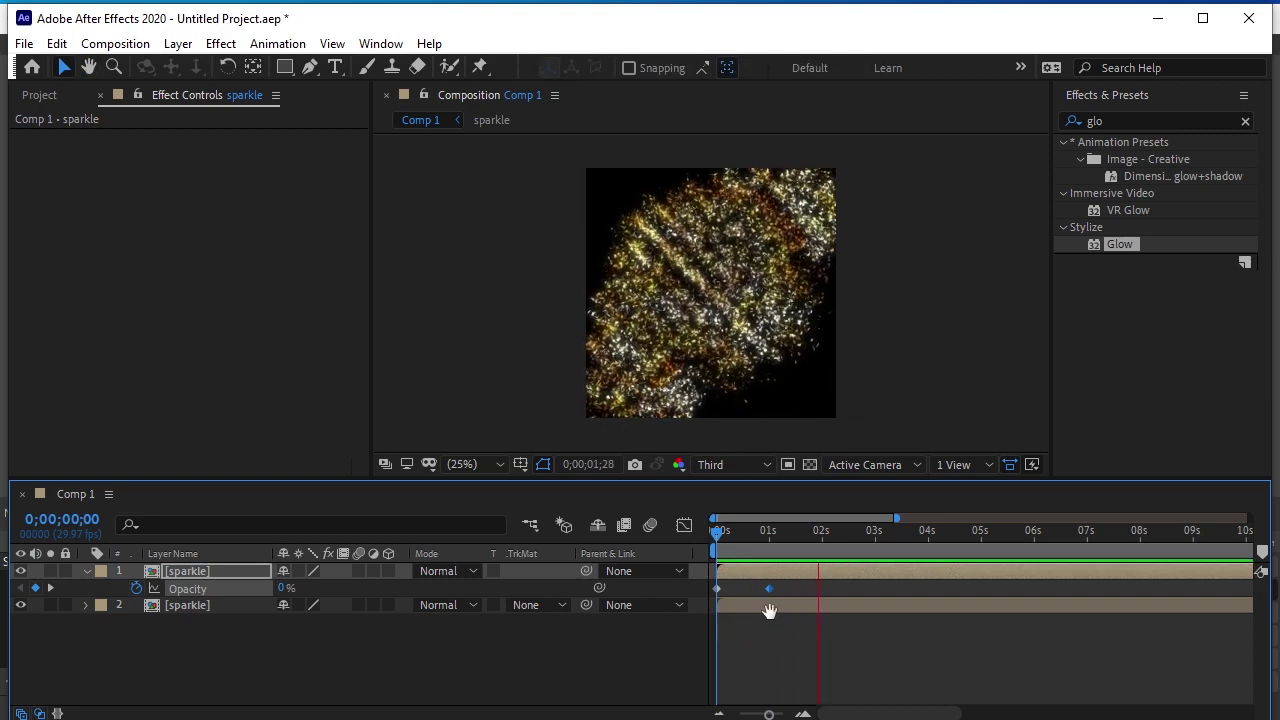
key(space)
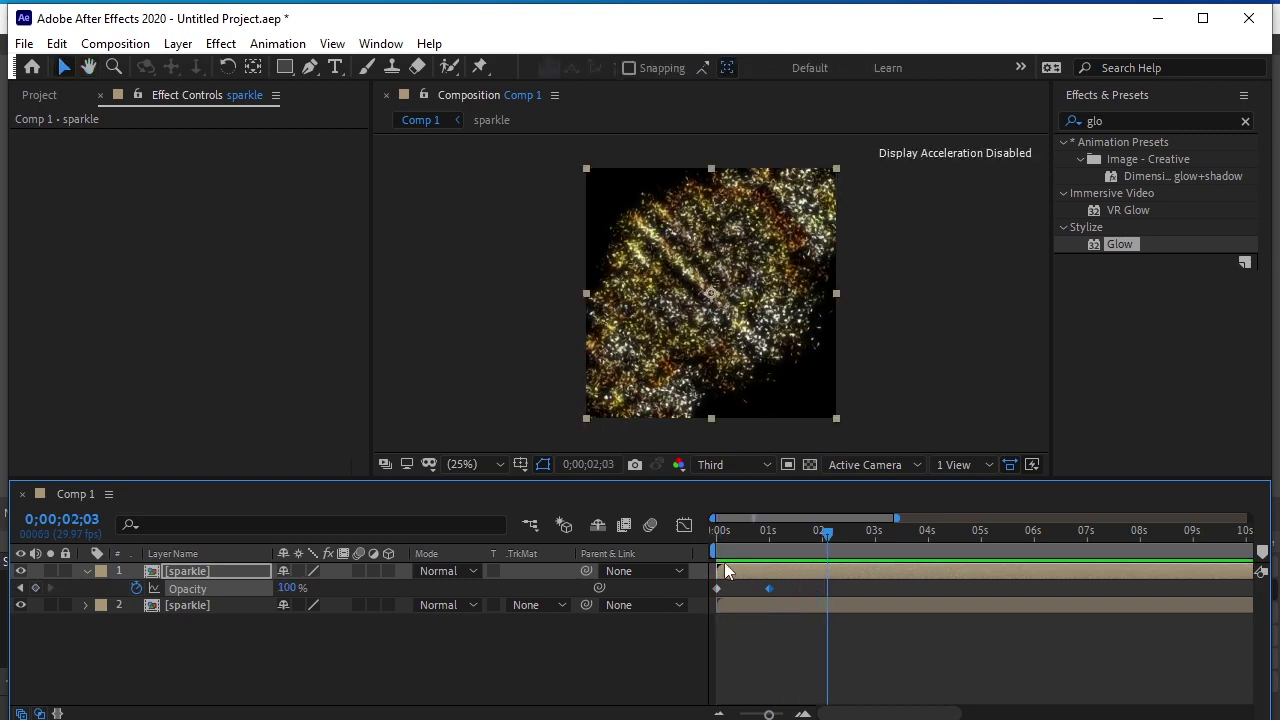
- Shift the top sparkle layer to start near 1 second and preview the result
drag(726, 570, 779, 572)
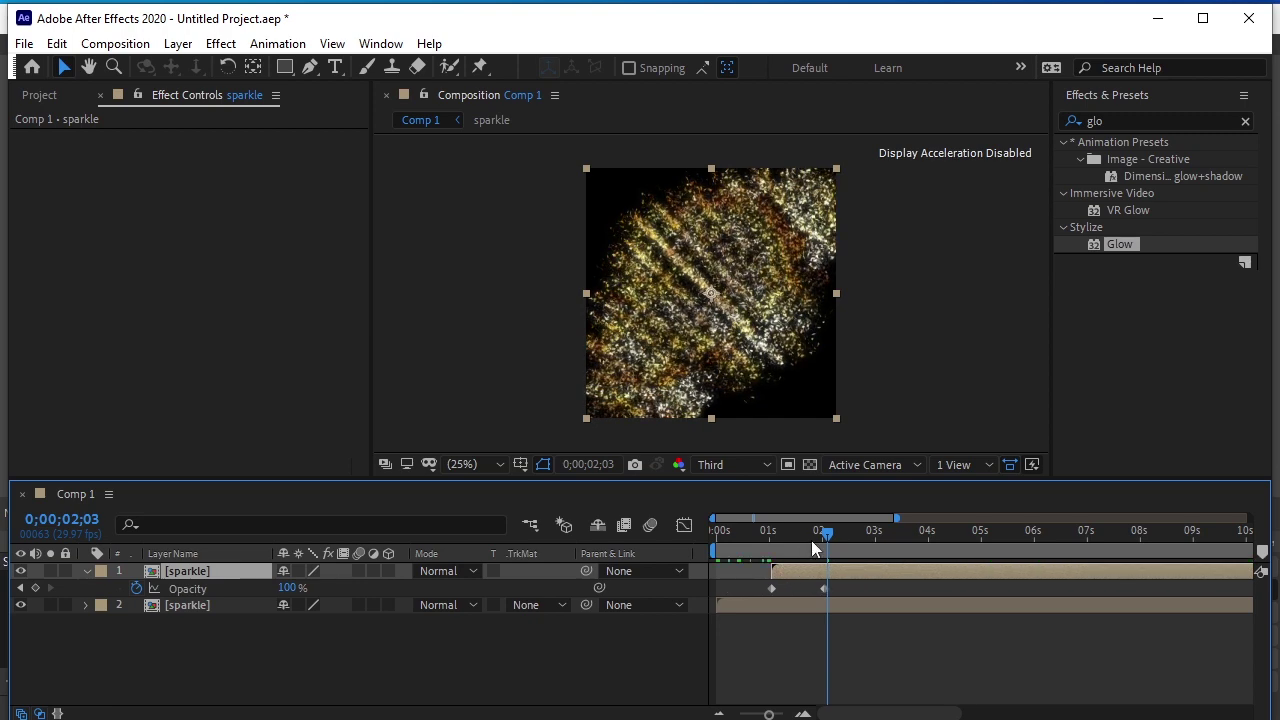
key(space)
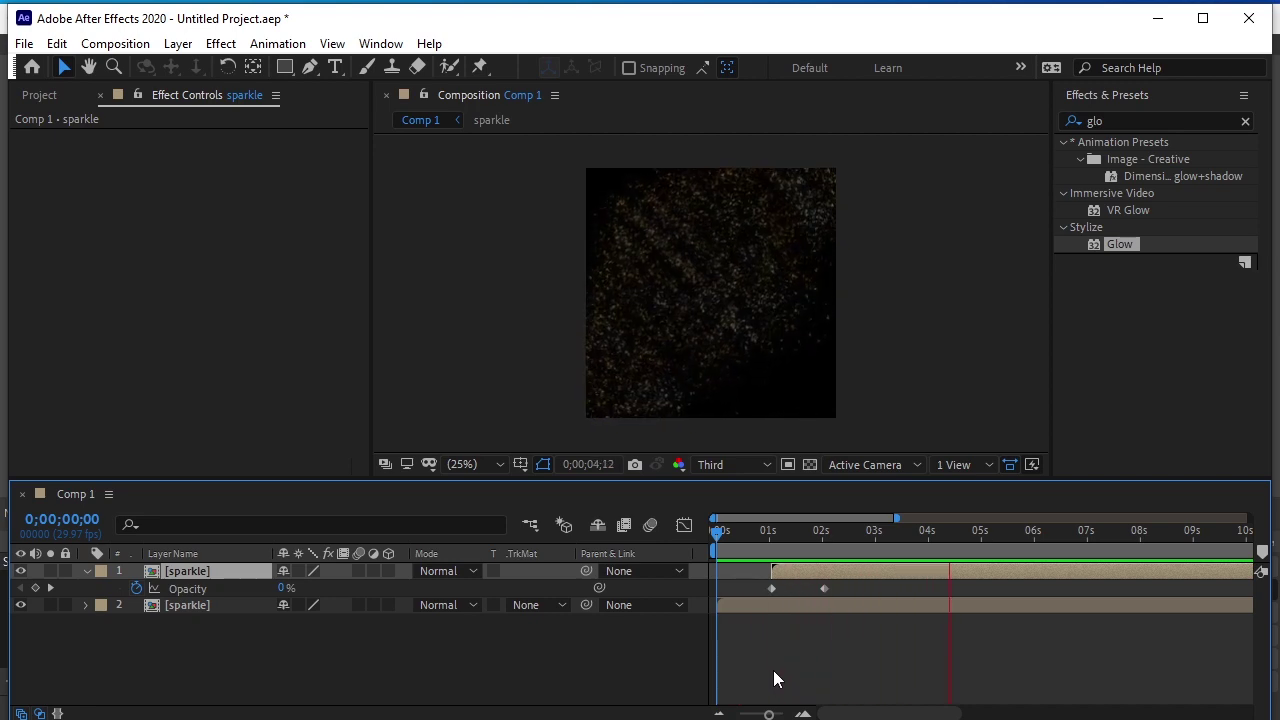
drag(1055, 548, 661, 535)
key(space)
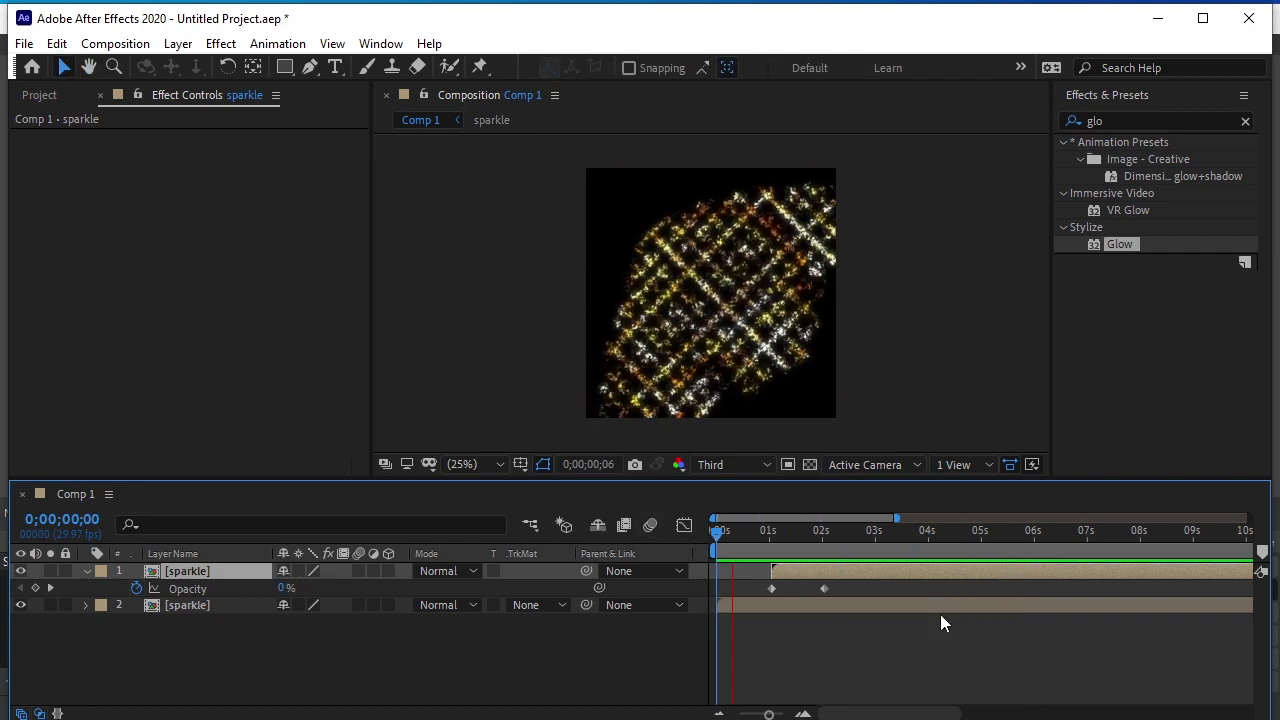
key(space)
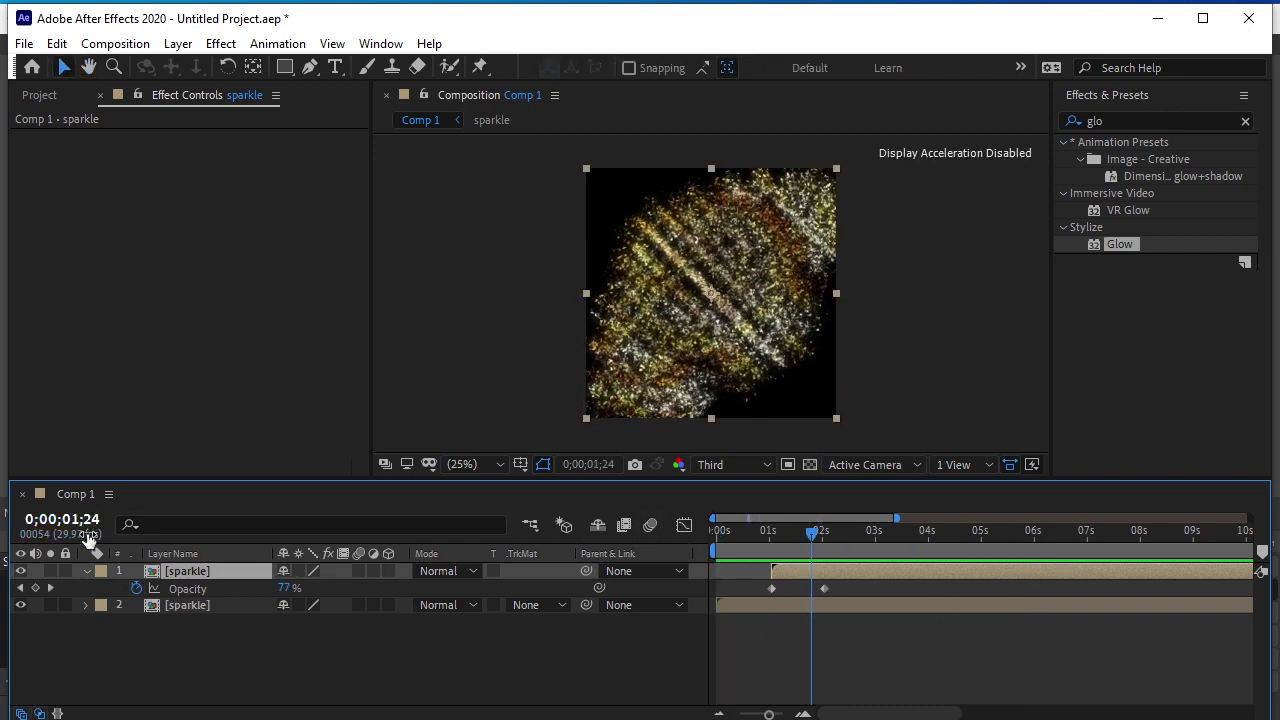
click(86, 570)
click(175, 633)
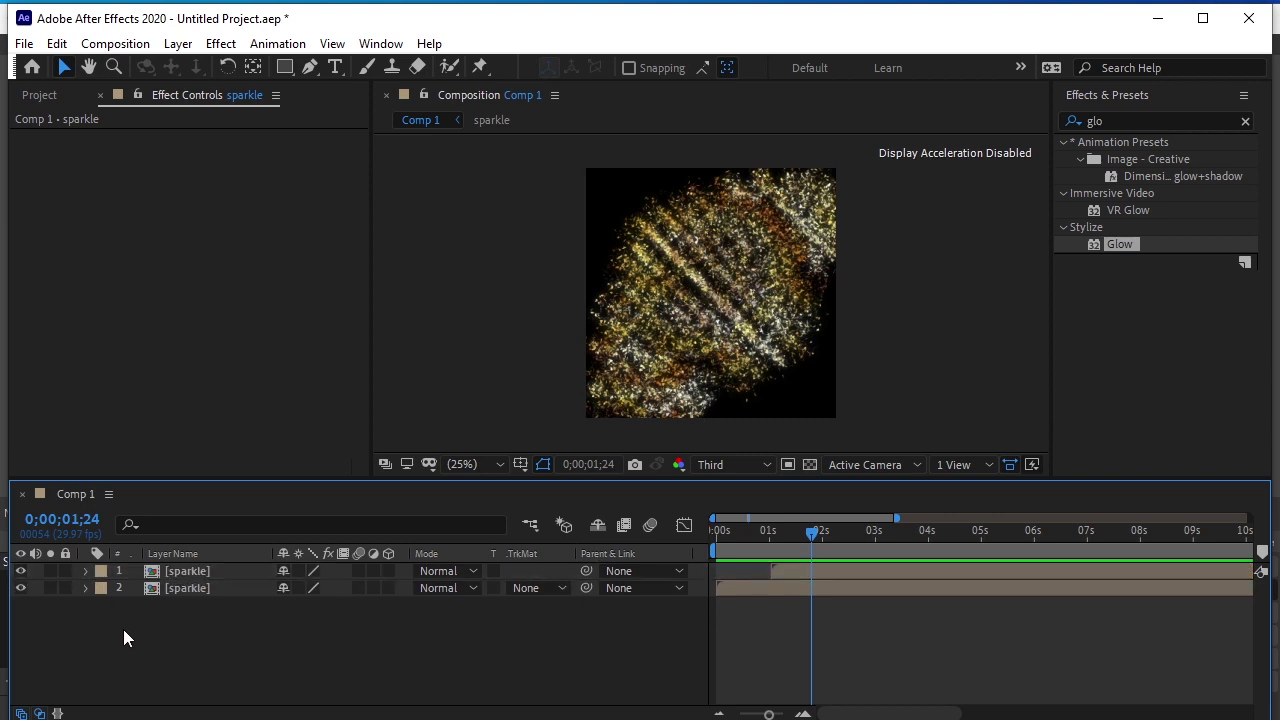
- Add the watch PNG to Comp 1 and move the bottom sparkle layer above it
click(43, 97)
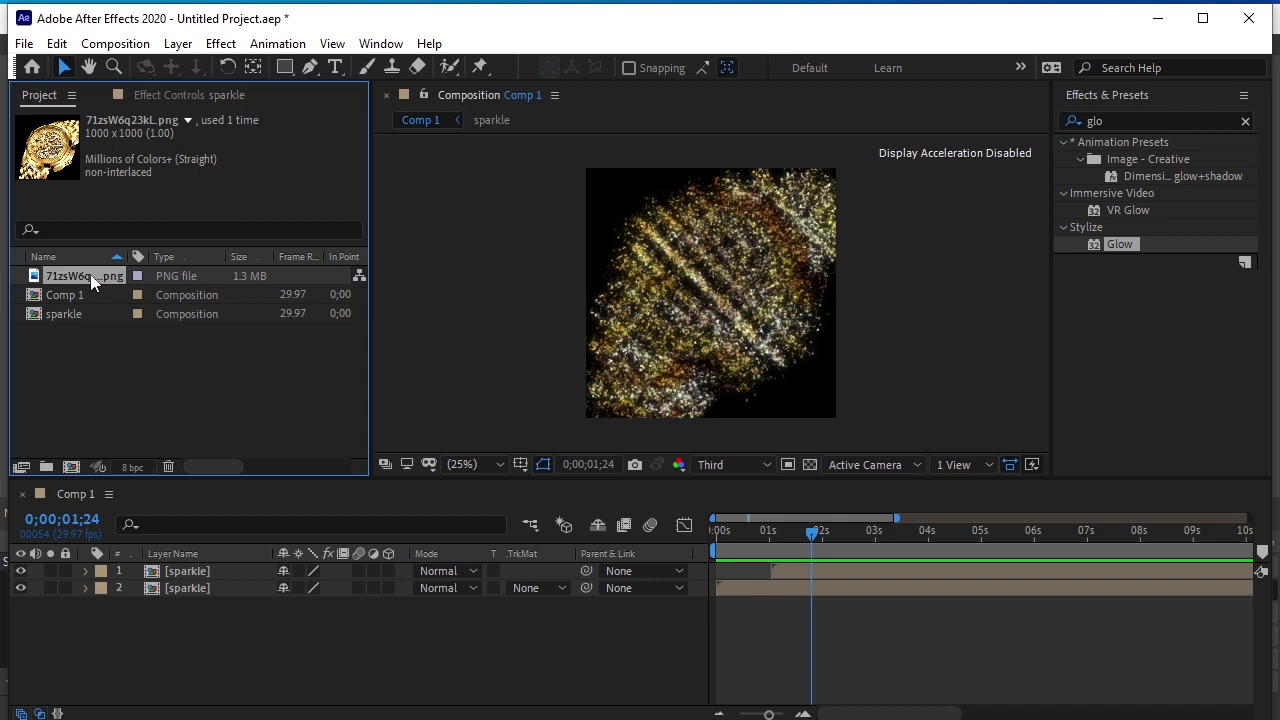
drag(90, 274, 195, 567)
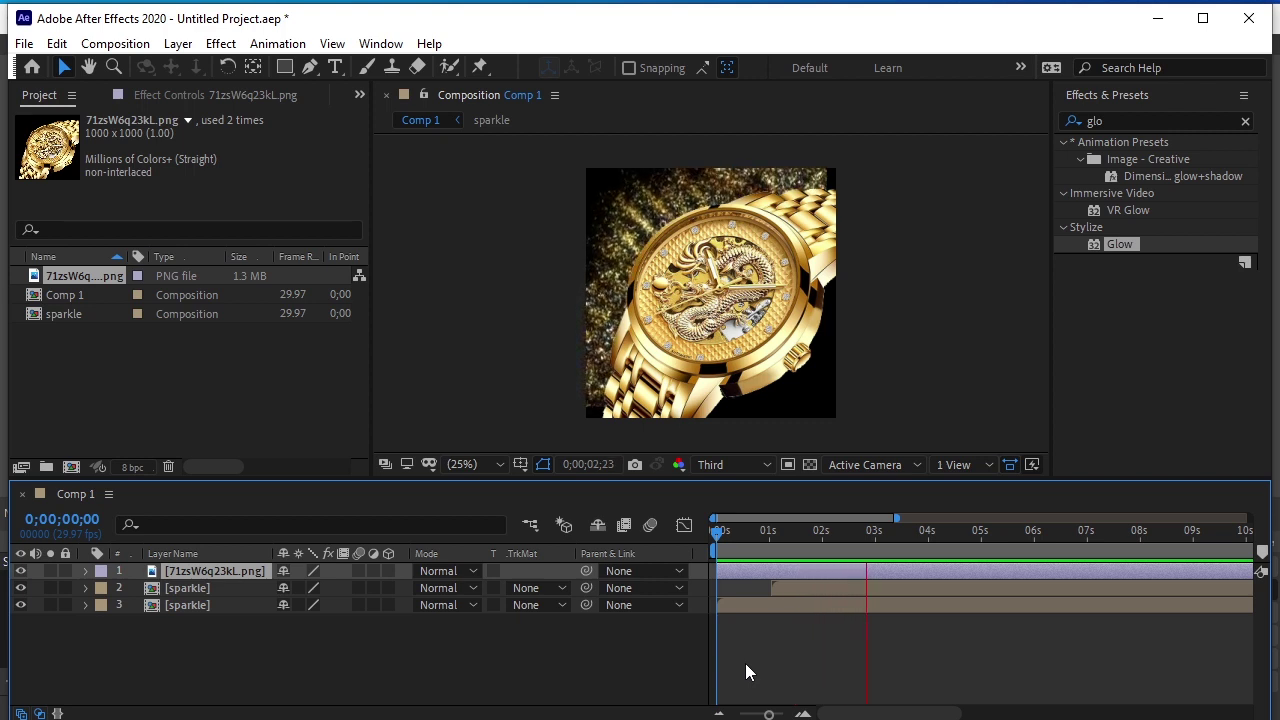
key(space)
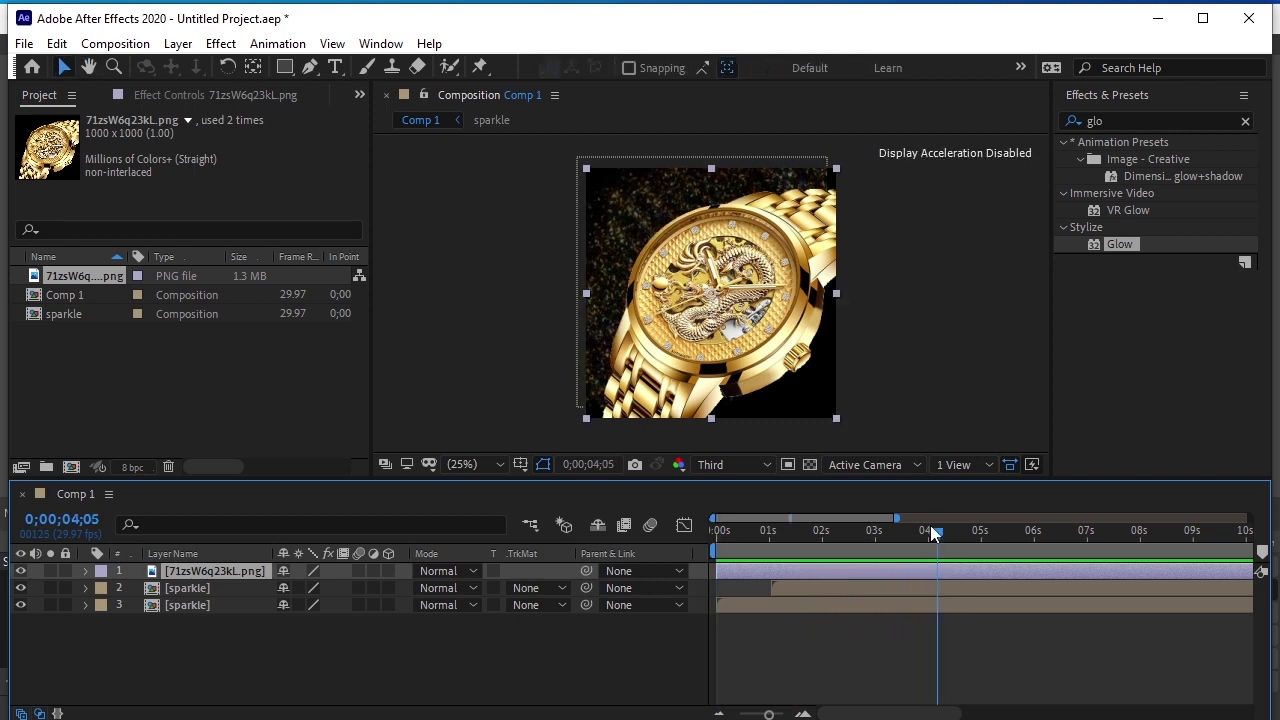
drag(933, 533, 680, 531)
click(188, 611)
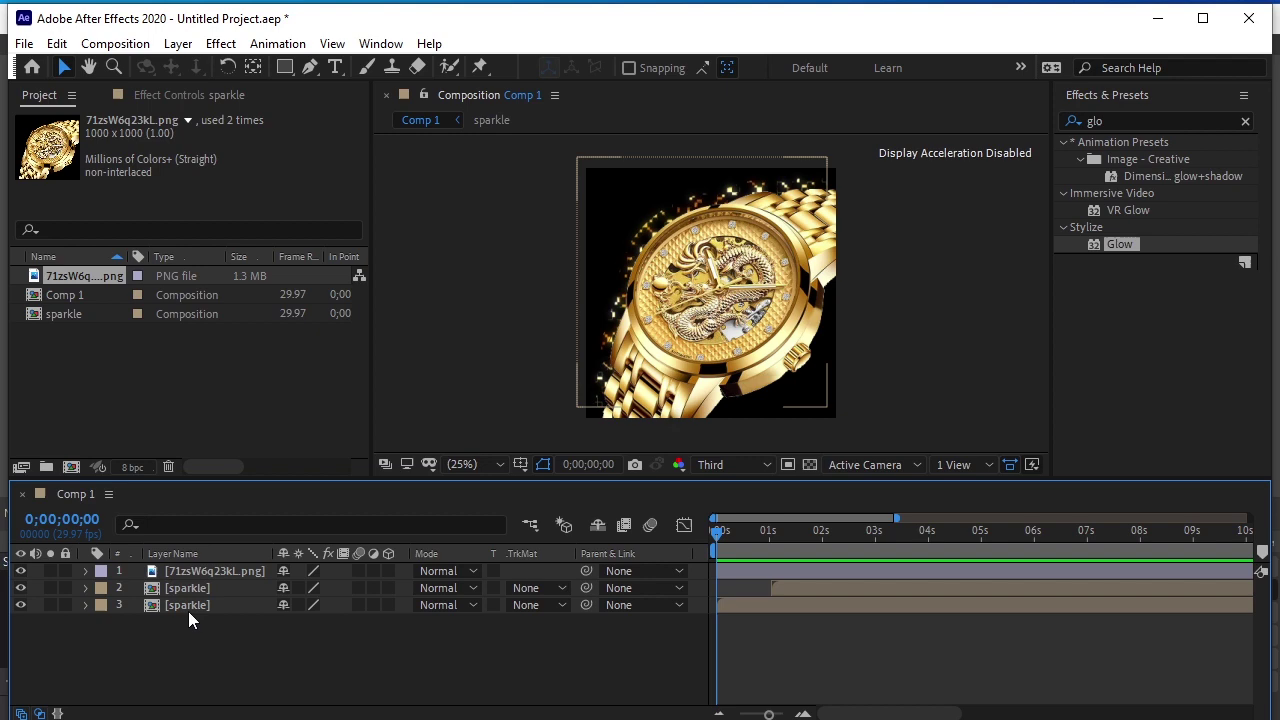
drag(206, 600, 224, 570)
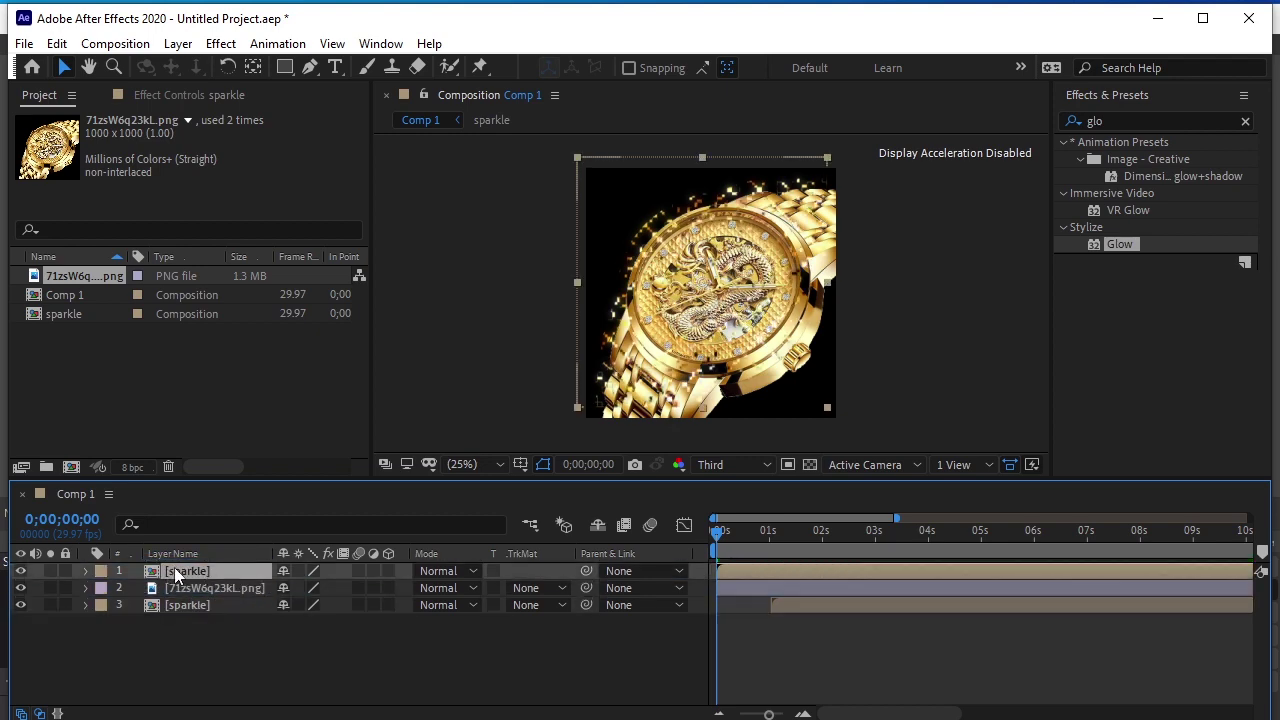
- Set the top sparkle layer's blend mode to Multiply and play the composite preview
click(466, 571)
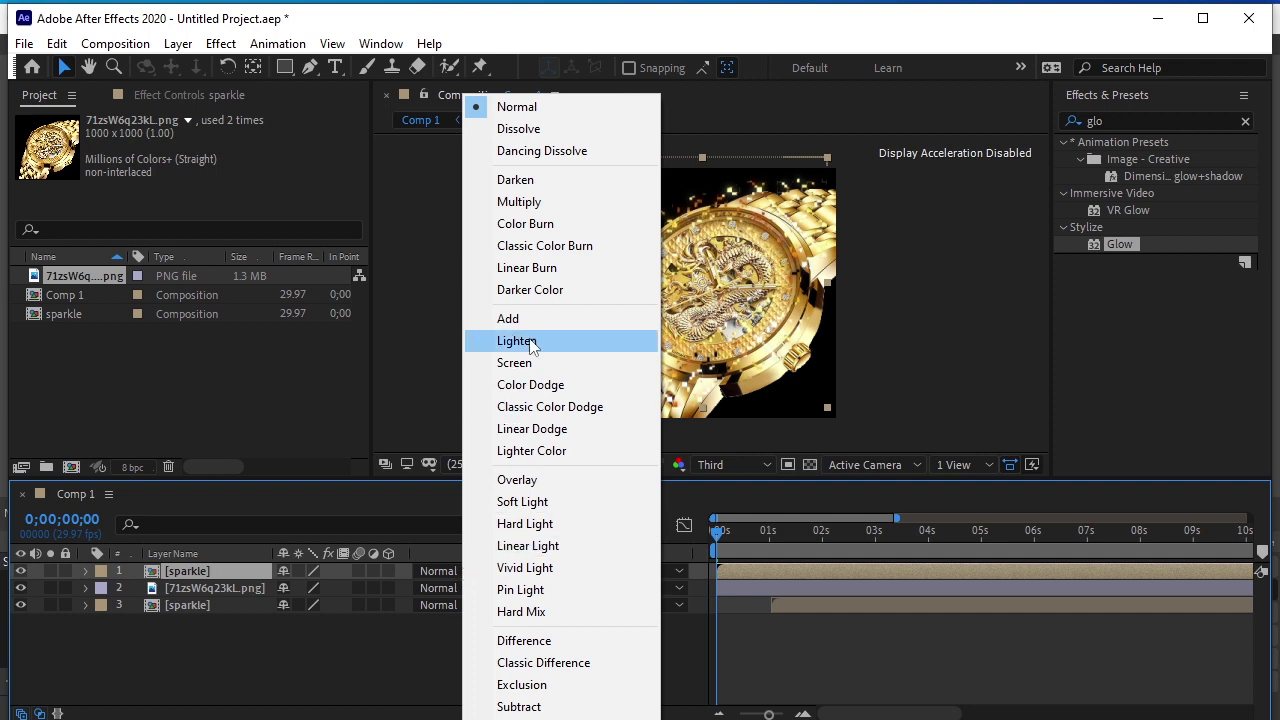
click(530, 202)
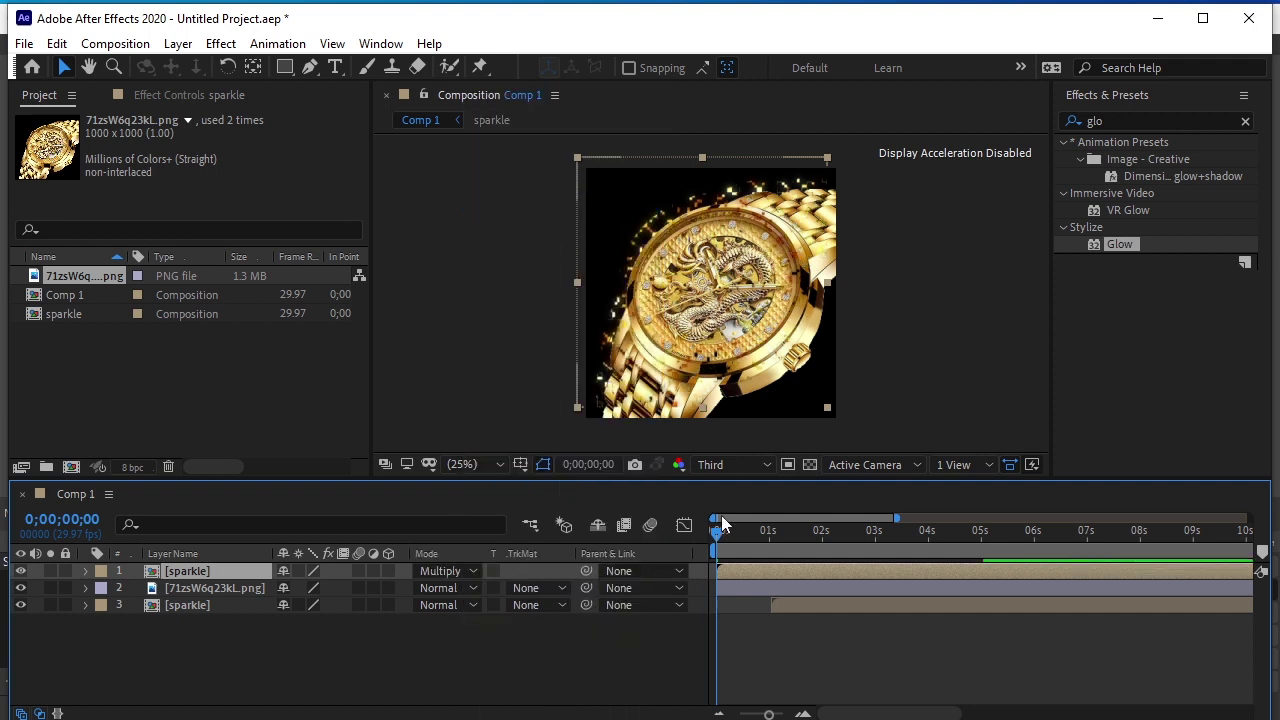
click(620, 651)
key(space)
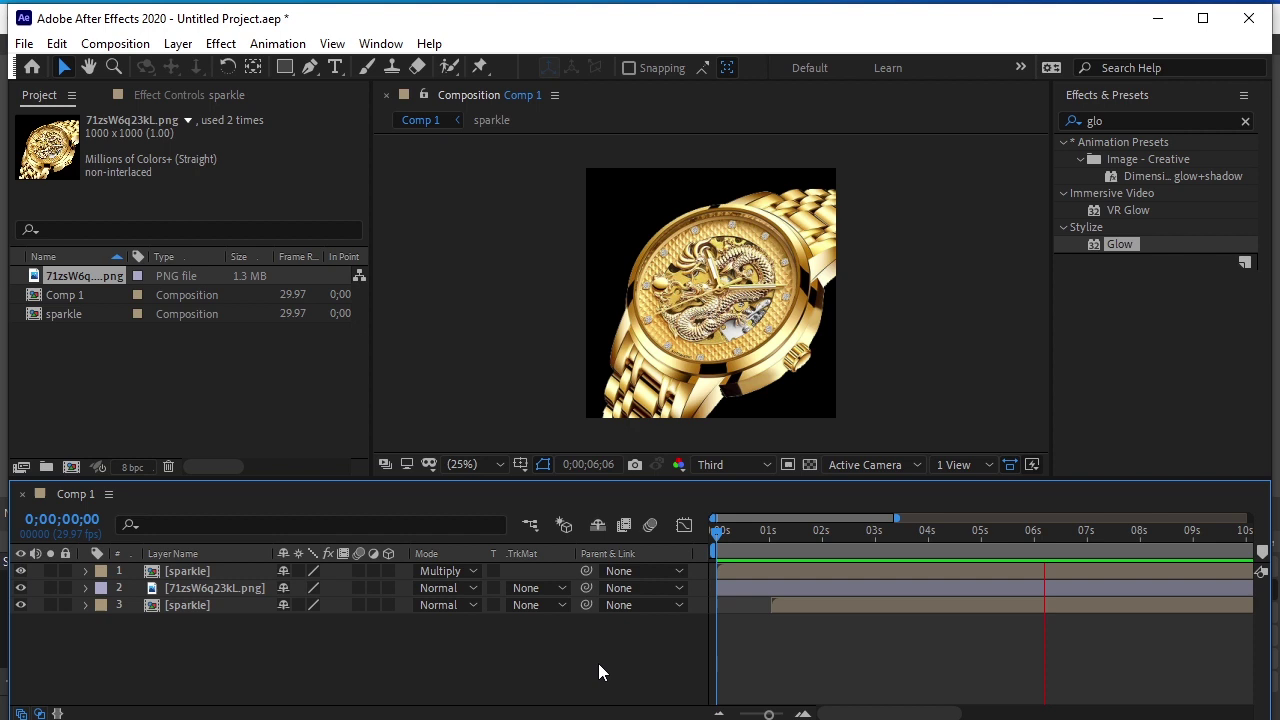
key(space)
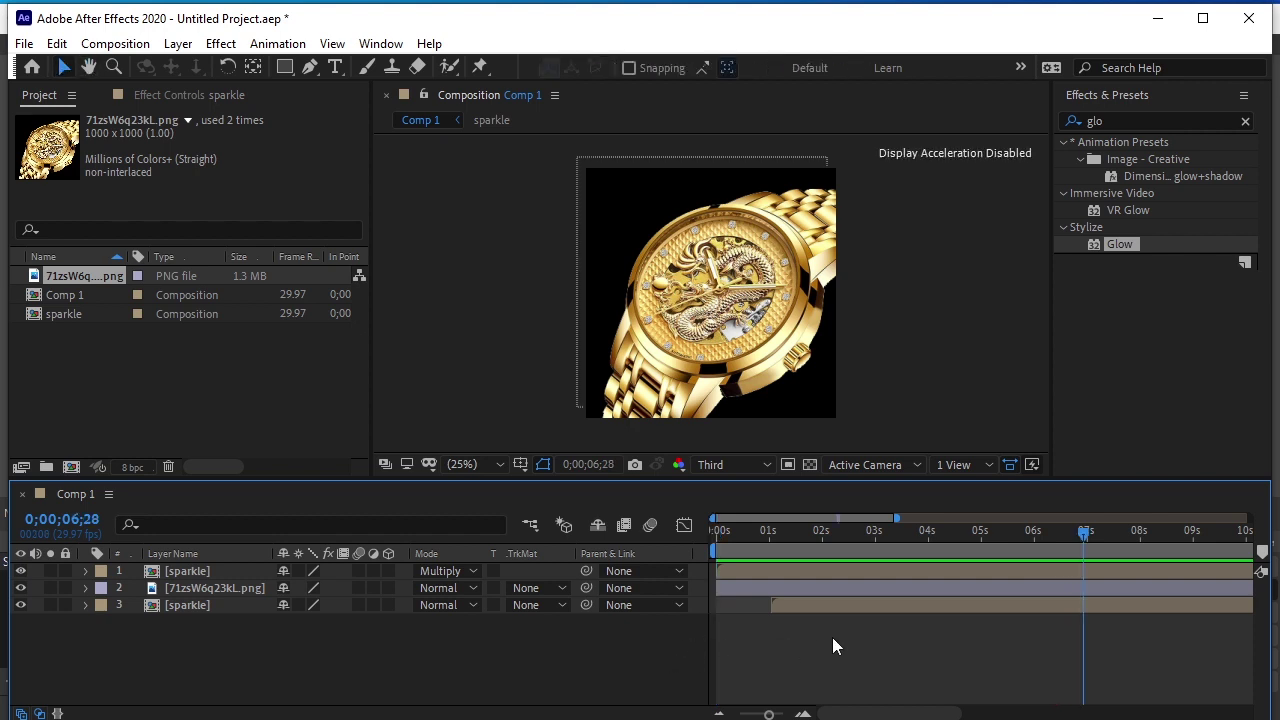
key(space)
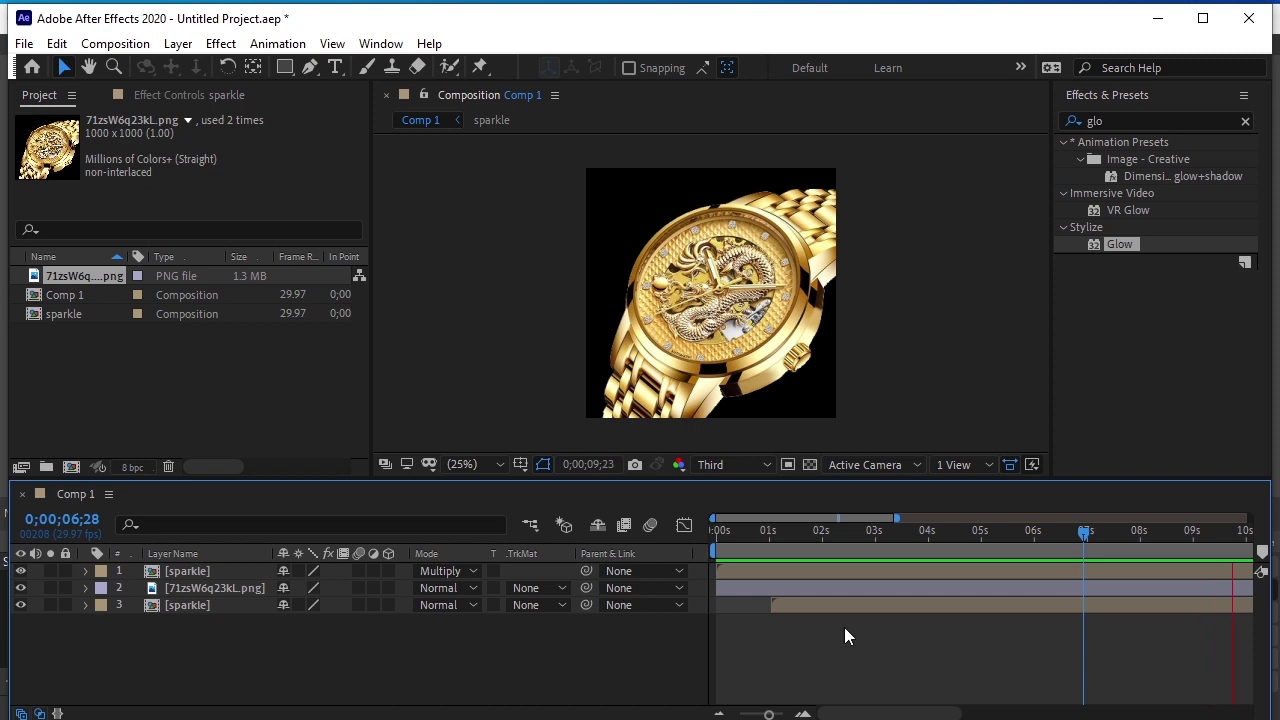
key(space)
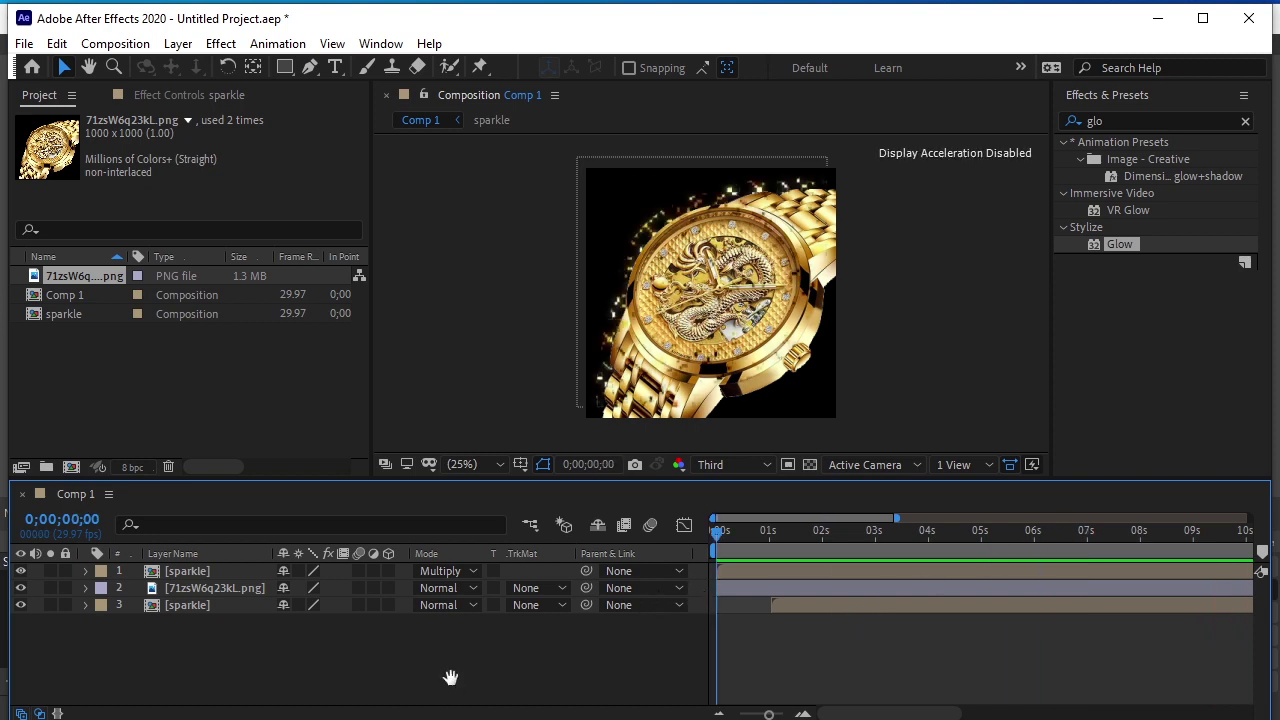
key(space)
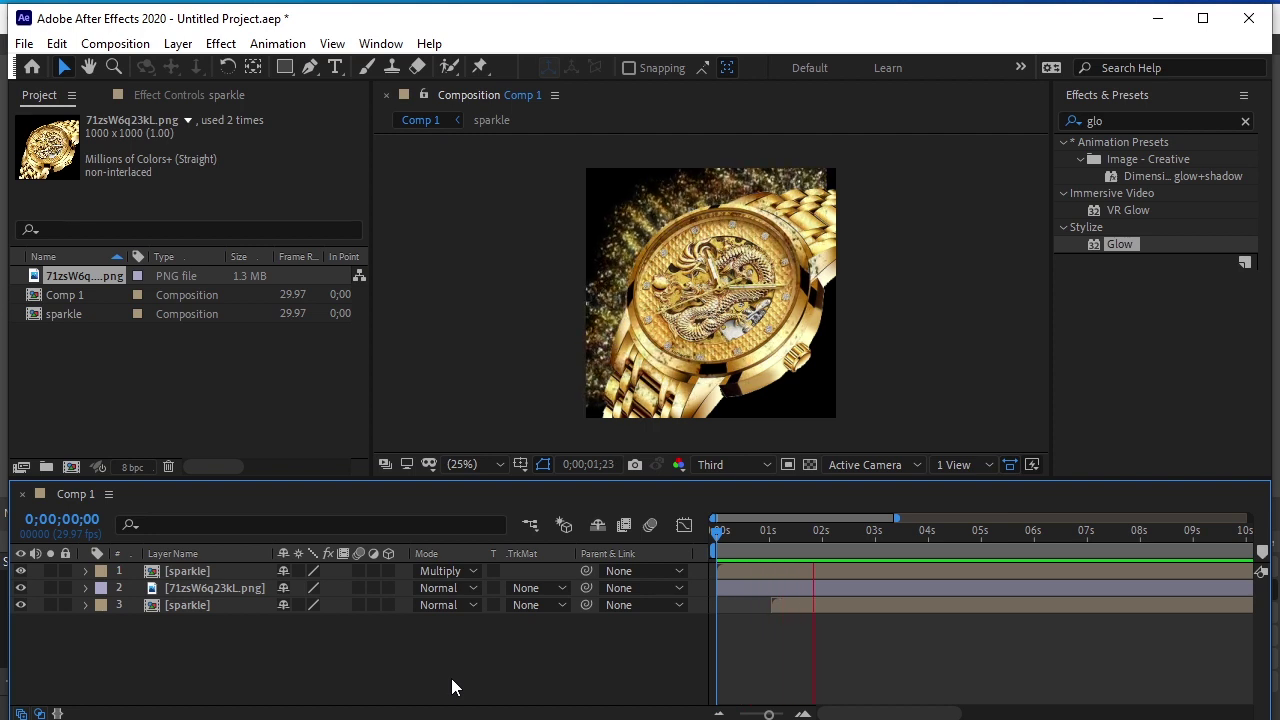